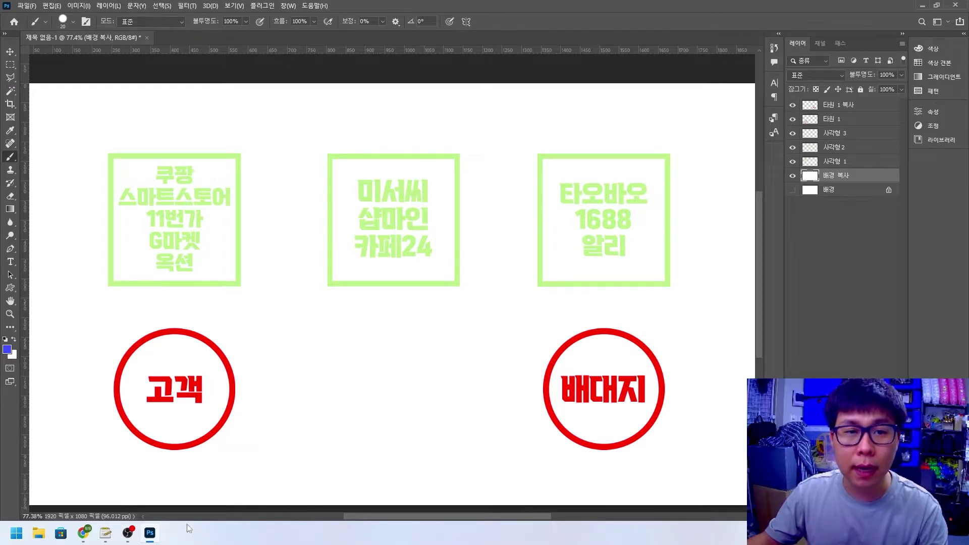
Circle 쿠팡 with a blue brush, handwrite 텐트 above its box, and draw an arrow from 고객 up to that box.
mouse_move(200, 180)
left_mouse_down()
mouse_move(161, 195)
mouse_move(172, 156)
mouse_move(195, 183)
left_mouse_up()
mouse_move(187, 111)
left_mouse_down()
mouse_move(171, 140)
mouse_move(192, 127)
mouse_move(209, 134)
mouse_move(204, 147)
mouse_move(225, 116)
mouse_move(265, 143)
left_mouse_up()
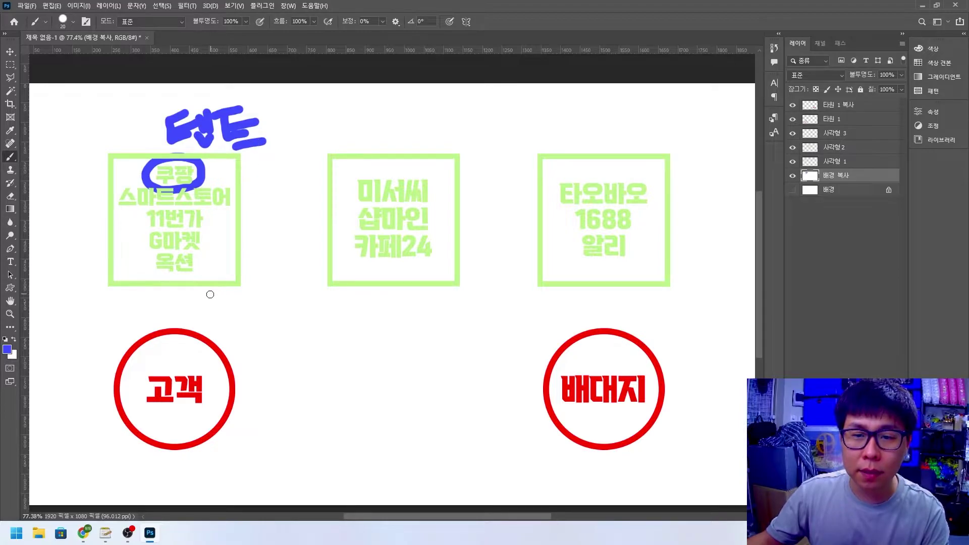
mouse_move(182, 287)
left_mouse_down()
mouse_move(182, 329)
mouse_move(159, 308)
mouse_move(203, 306)
mouse_move(159, 306)
mouse_move(202, 303)
mouse_move(175, 302)
mouse_move(188, 295)
mouse_move(198, 306)
left_mouse_up()
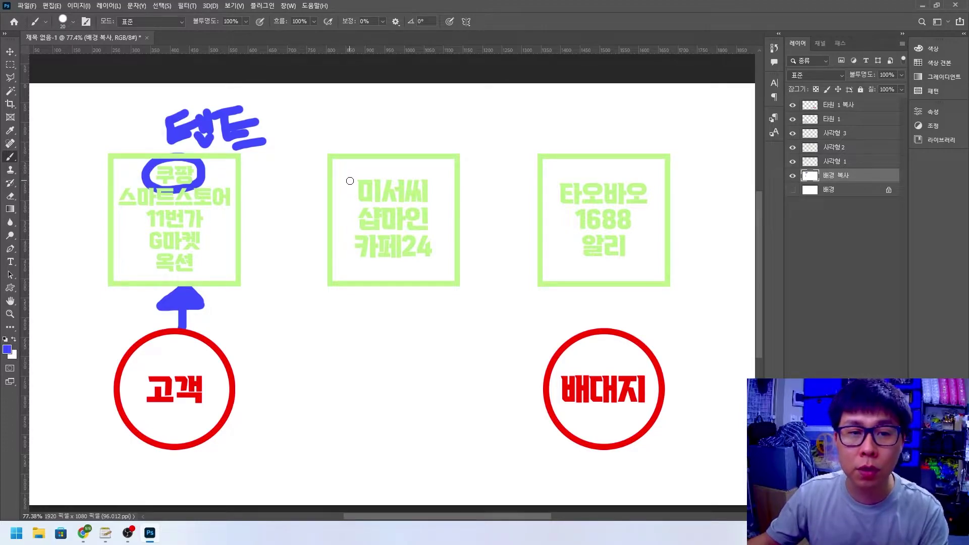
Draw an arrow from the 쿠팡 box to the 미서씨 box and a check mark above the 미서씨 box.
mouse_move(247, 196)
left_mouse_down()
mouse_move(357, 193)
mouse_move(338, 221)
left_mouse_up()
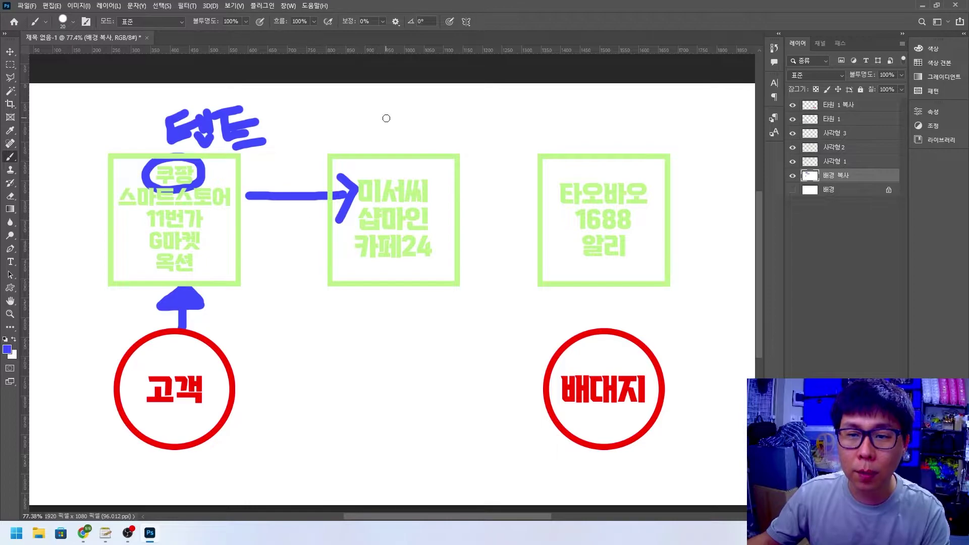
mouse_move(383, 116)
left_mouse_down()
mouse_move(393, 140)
mouse_move(419, 108)
left_mouse_up()
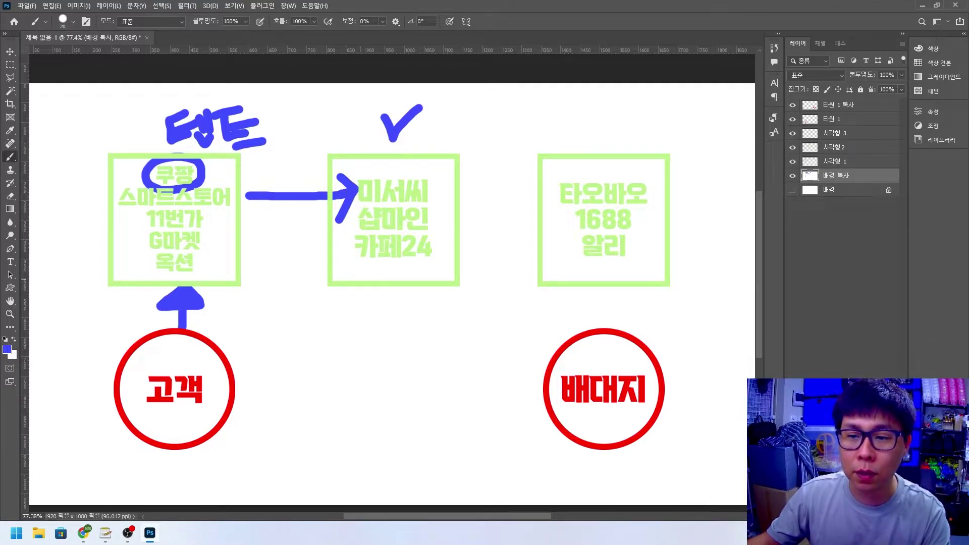
Add a two-line text note below the 미서씨 box reading "상품,성함,연락처,주소" and "개인고유통관부호".
key("t")
left_click(317, 319)
type("상품,")
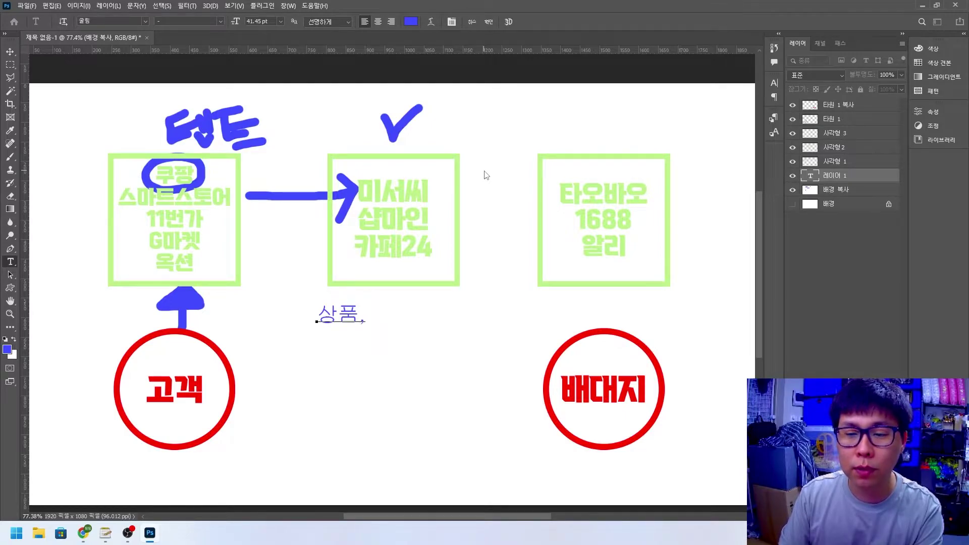
type("성함,ㅇ")
type("연락처,주소")
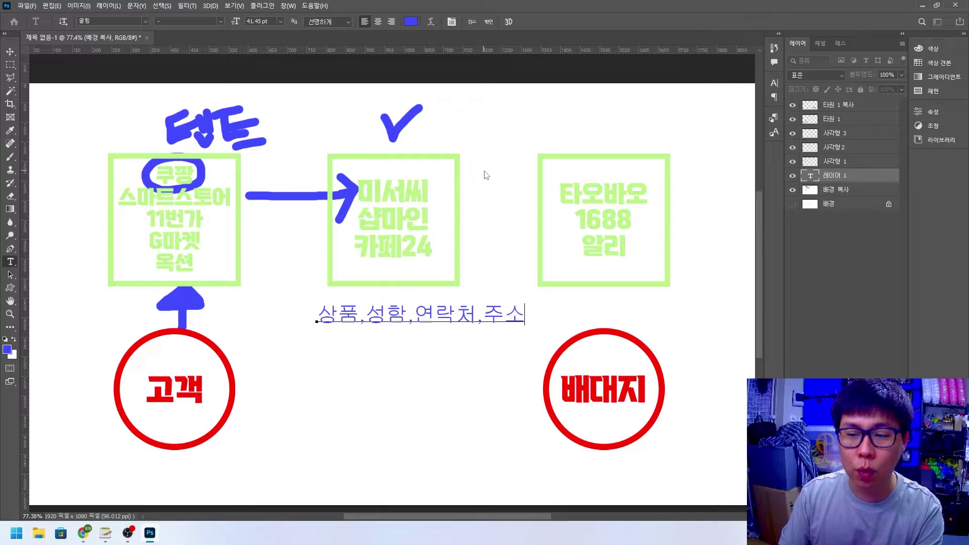
key("Return")
type("개인고")
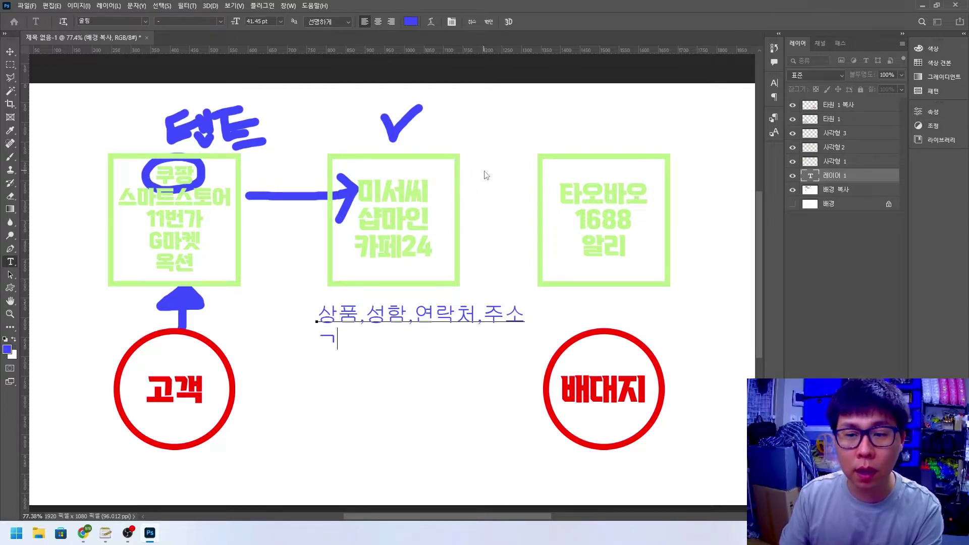
type("유통관부호")
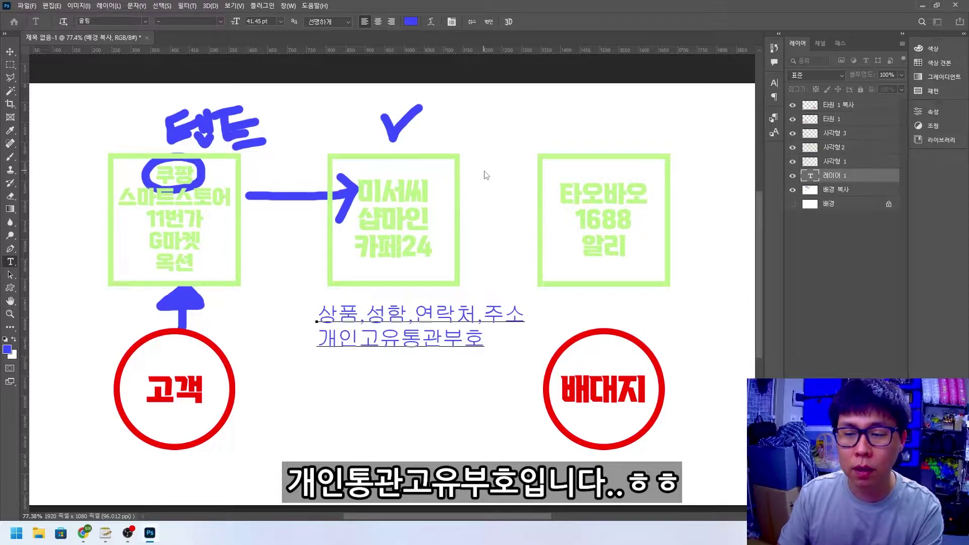
left_click(377, 335)
left_click_drag(367, 314, 476, 313)
left_click_drag(323, 342, 486, 341)
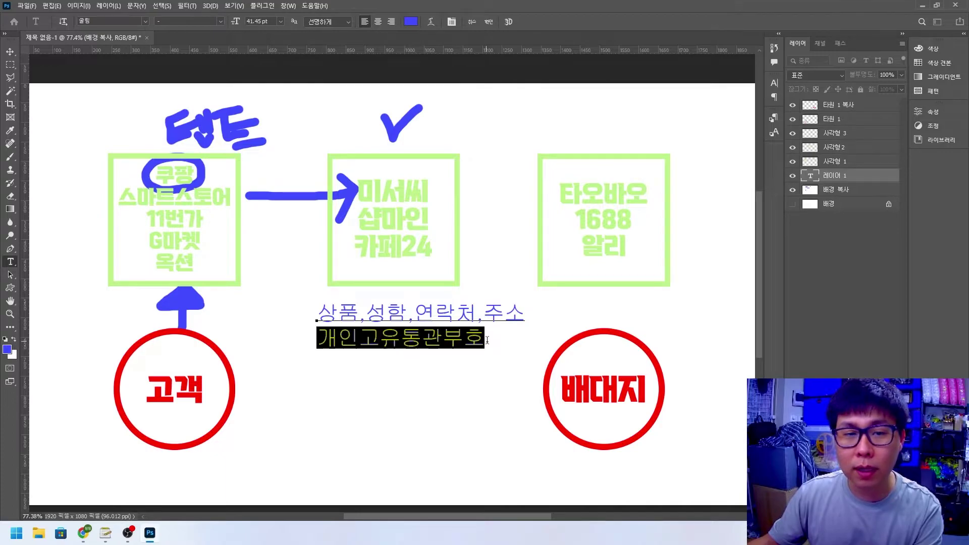
left_click(407, 313)
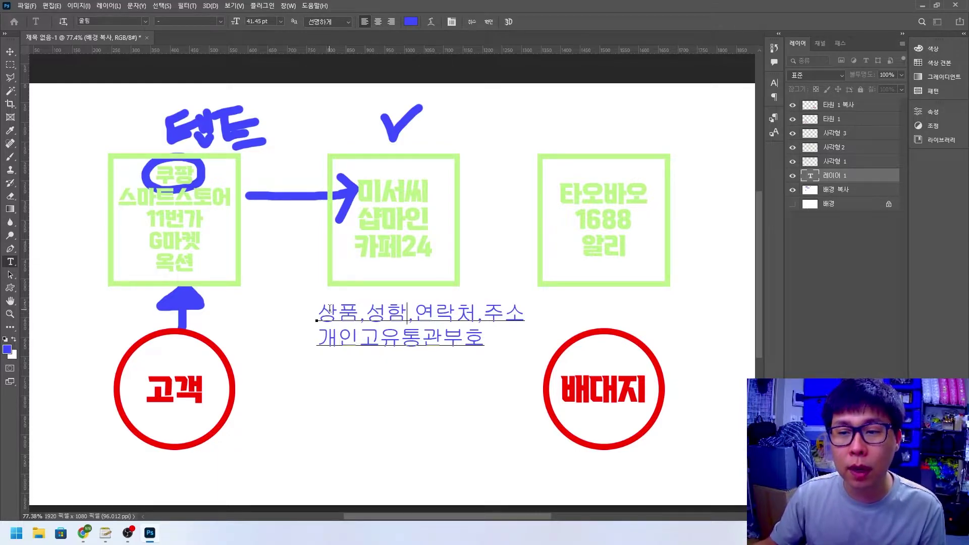
key("Escape")
Brush an arrow from the 미서씨 box to the 타오바오 box and a check mark above the 타오바오 box.
key("b")
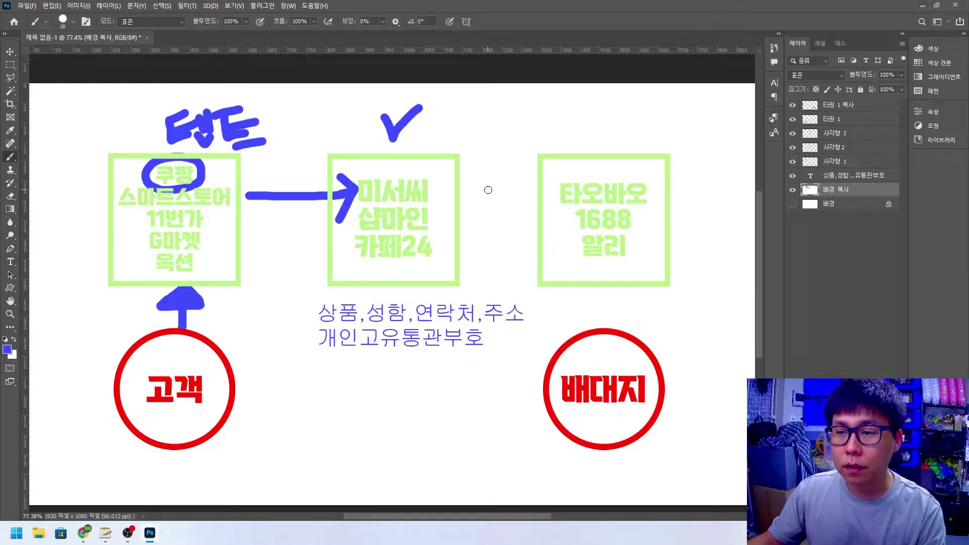
left_click(436, 194)
left_click_drag(436, 194, 555, 194)
mouse_move(533, 173)
left_mouse_down()
mouse_move(556, 190)
mouse_move(539, 212)
left_mouse_up()
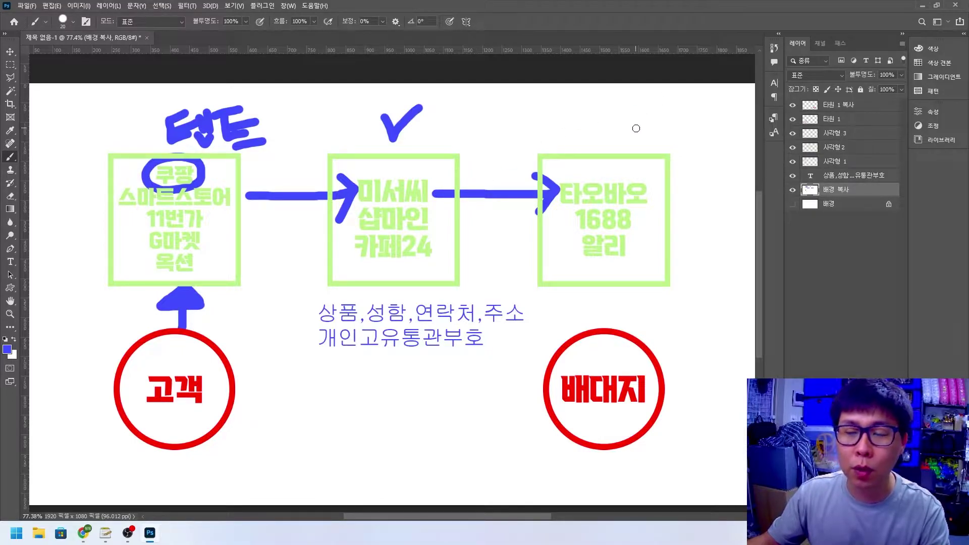
left_click_drag(588, 121, 634, 112)
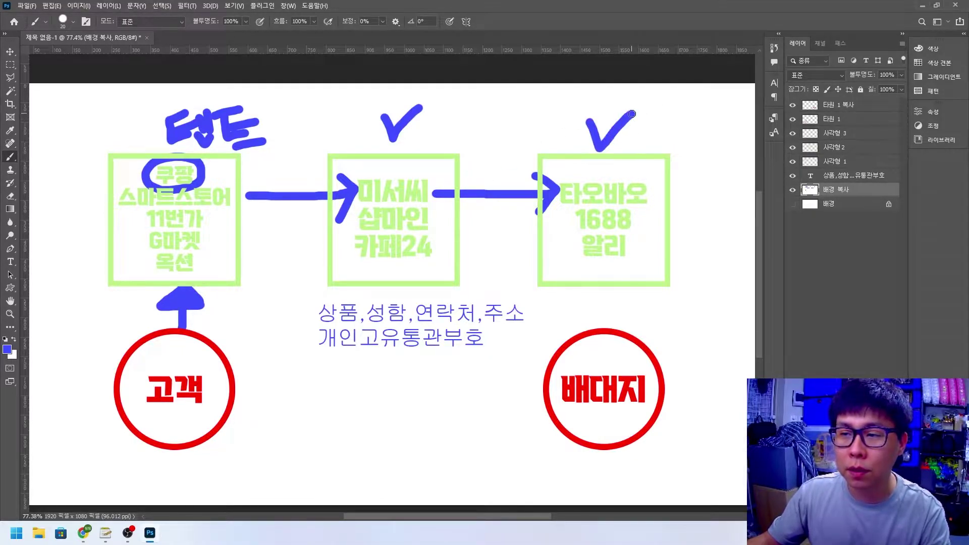
Circle 타오바오 and try a direct arrow from it to the 고객 circle.
left_click_drag(558, 200, 649, 214)
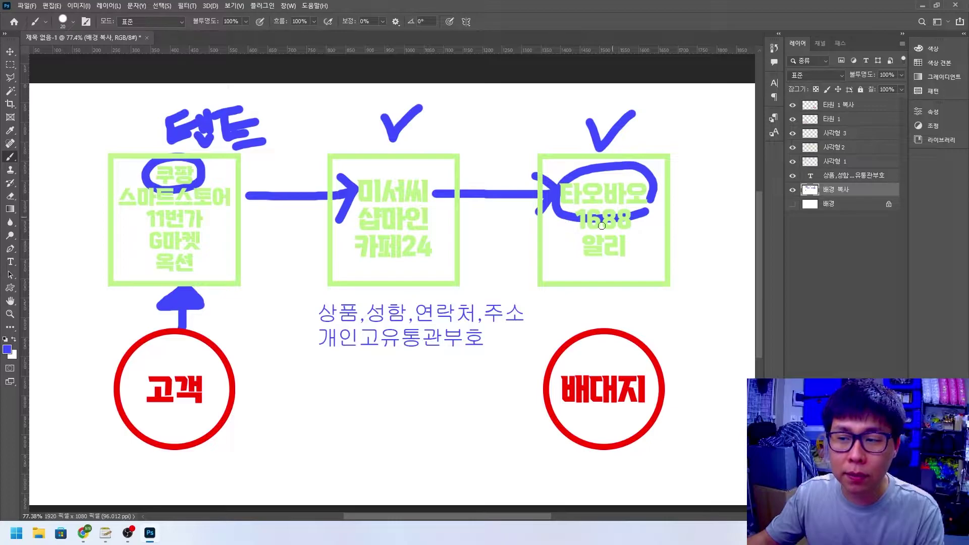
mouse_move(558, 222)
left_mouse_down()
mouse_move(462, 306)
mouse_move(256, 381)
left_mouse_up()
left_click_drag(266, 362, 284, 402)
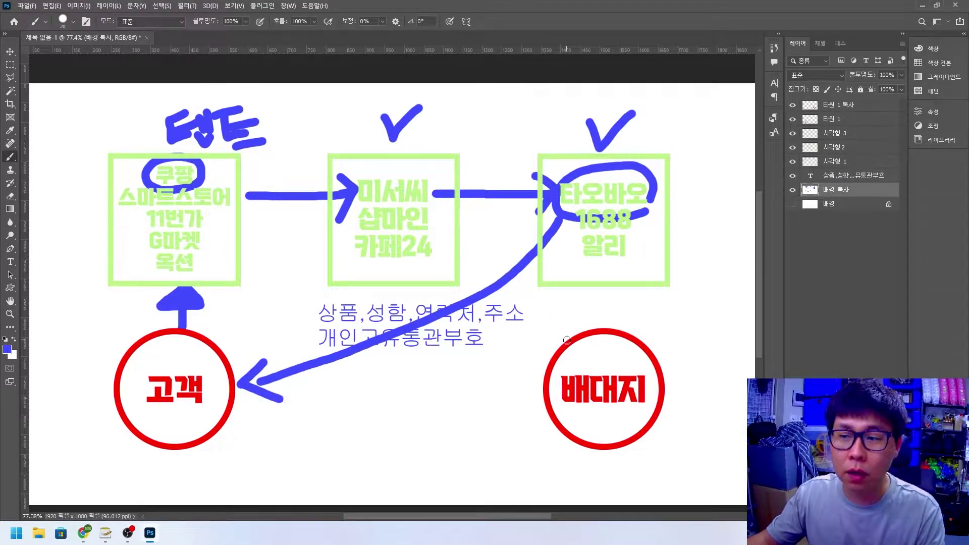
key("ctrl+z")
key("ctrl+z")
Draw arrows from 타오바오 to 배대지 and from 배대지 to 고객, and circle the word 배대지.
mouse_move(651, 207)
left_mouse_down()
mouse_move(675, 260)
mouse_move(647, 350)
left_mouse_up()
left_click_drag(640, 310, 702, 332)
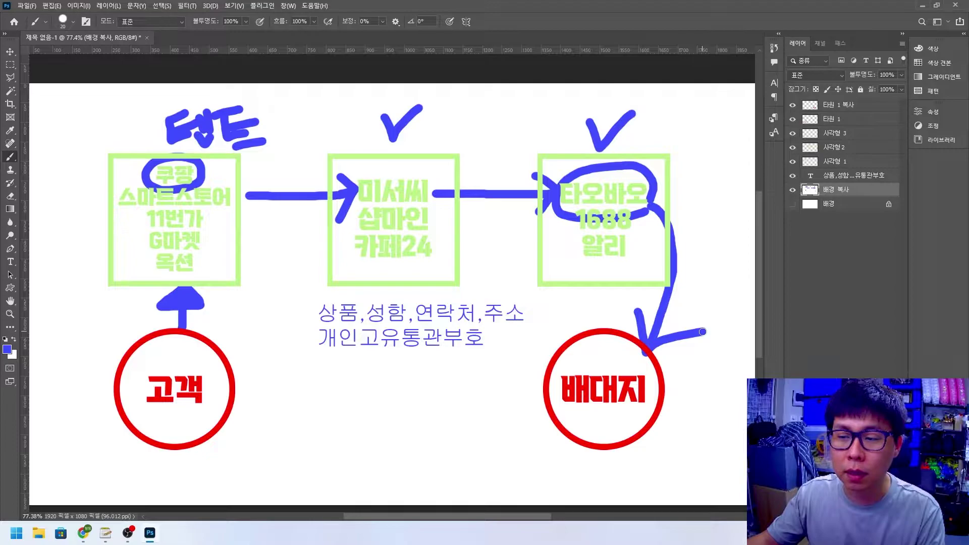
mouse_move(543, 395)
left_mouse_down()
mouse_move(251, 381)
mouse_move(277, 420)
left_mouse_up()
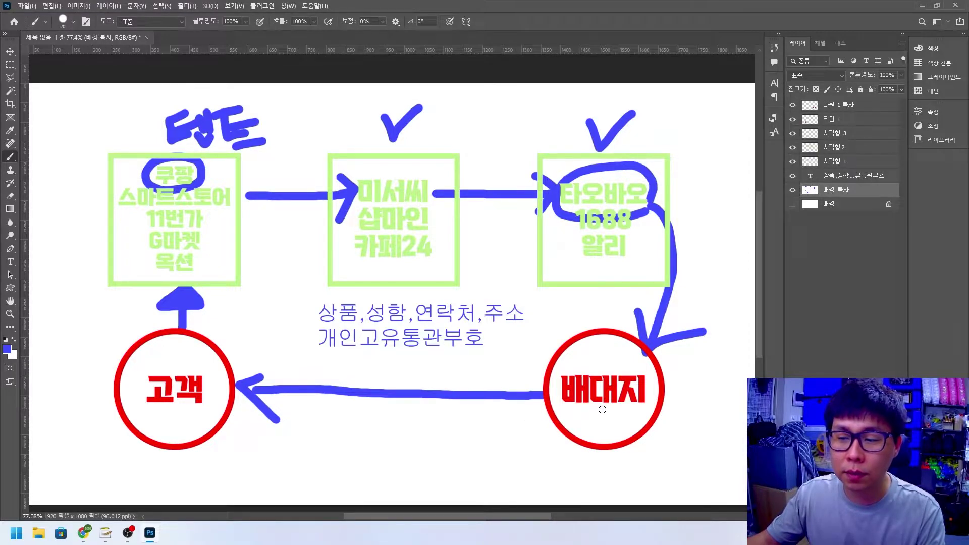
mouse_move(581, 422)
left_mouse_down()
mouse_move(592, 362)
mouse_move(616, 420)
mouse_move(601, 419)
left_mouse_up()
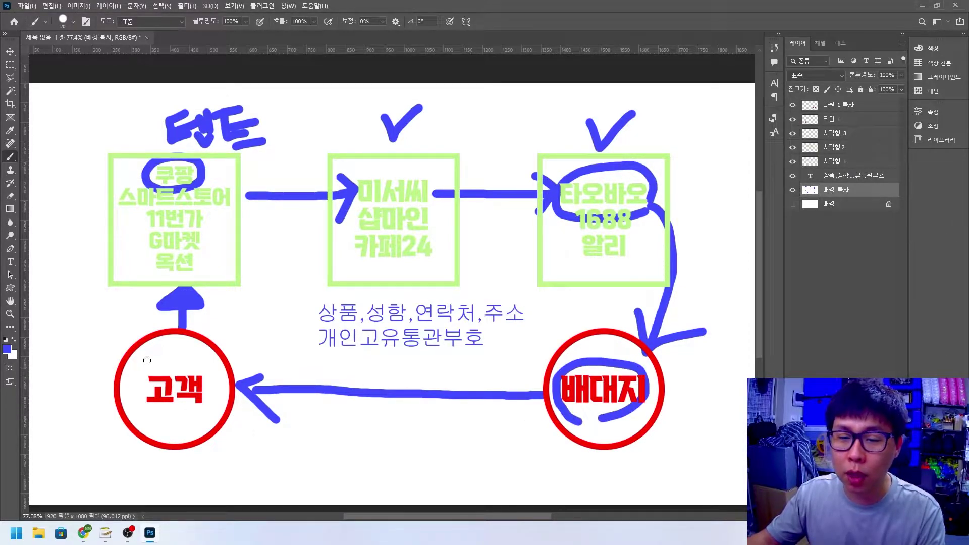
Undo the brush strokes around 배대지 and the arrows leading to and from it.
key("ctrl+z")
key("ctrl+z")
key("ctrl+z")
key("ctrl+z")
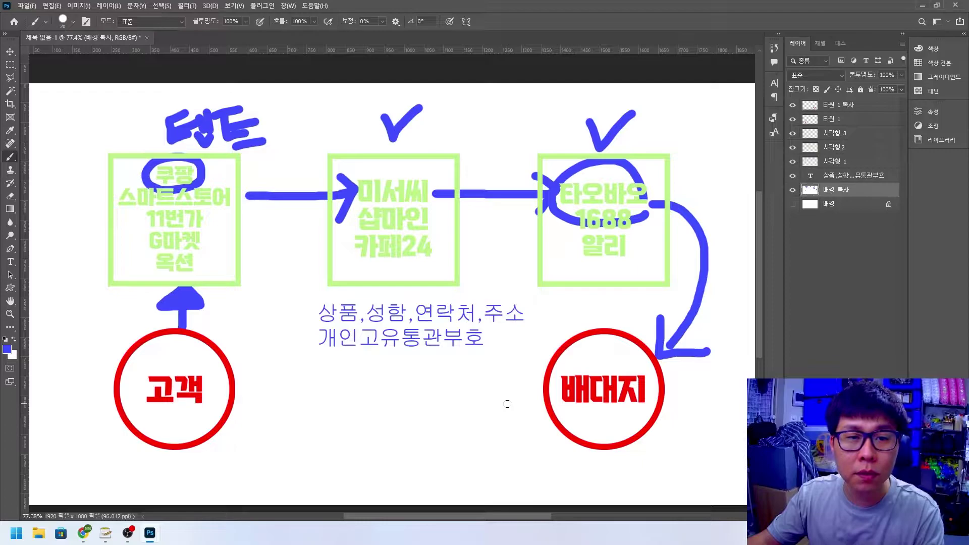
Sketch a small box shape below the text note and an arrow beside the 고객 circle.
mouse_move(404, 364)
left_mouse_down()
mouse_move(439, 387)
mouse_move(465, 388)
left_mouse_up()
left_click_drag(406, 365, 463, 386)
mouse_move(398, 399)
left_mouse_down()
mouse_move(400, 418)
mouse_move(475, 422)
mouse_move(469, 400)
mouse_move(471, 421)
left_mouse_up()
mouse_move(263, 383)
left_mouse_down()
mouse_move(387, 377)
mouse_move(373, 395)
left_mouse_up()
left_click_drag(258, 411, 378, 411)
mouse_move(360, 399)
left_mouse_down()
mouse_move(380, 410)
mouse_move(368, 432)
left_mouse_up()
Undo the sketched box shape and the arrow strokes beside the 고객 circle.
key("ctrl+z")
key("ctrl+z")
key("ctrl+z")
key("ctrl+z")
key("ctrl+z")
key("ctrl+z")
key("ctrl+z")
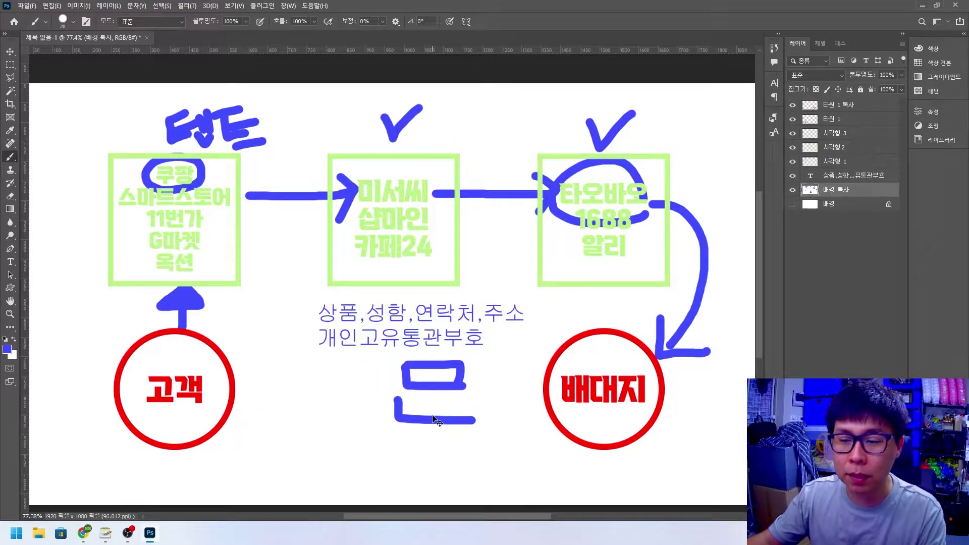
key("ctrl+z")
key("ctrl+z")
key("ctrl+z")
key("ctrl+z")
Try an arrow from 배대지 to 고객 with a check mark over 배대지, and undo the strokes back to the arrow entering 타오바오.
mouse_move(537, 389)
left_mouse_down()
mouse_move(238, 388)
mouse_move(263, 422)
left_mouse_up()
mouse_move(564, 309)
left_mouse_down()
mouse_move(585, 356)
mouse_move(637, 294)
left_mouse_up()
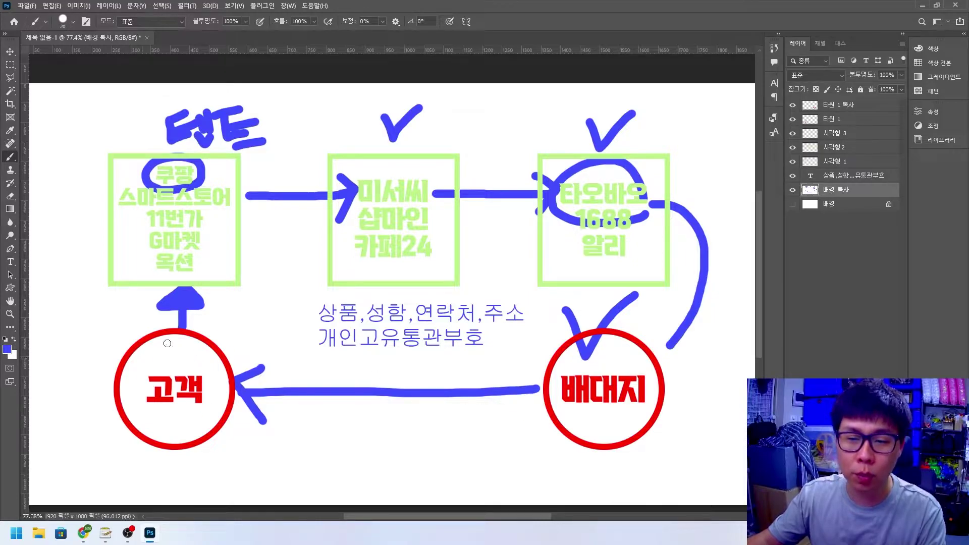
key("ctrl+z")
key("ctrl+z")
key("ctrl+z")
key("ctrl+z")
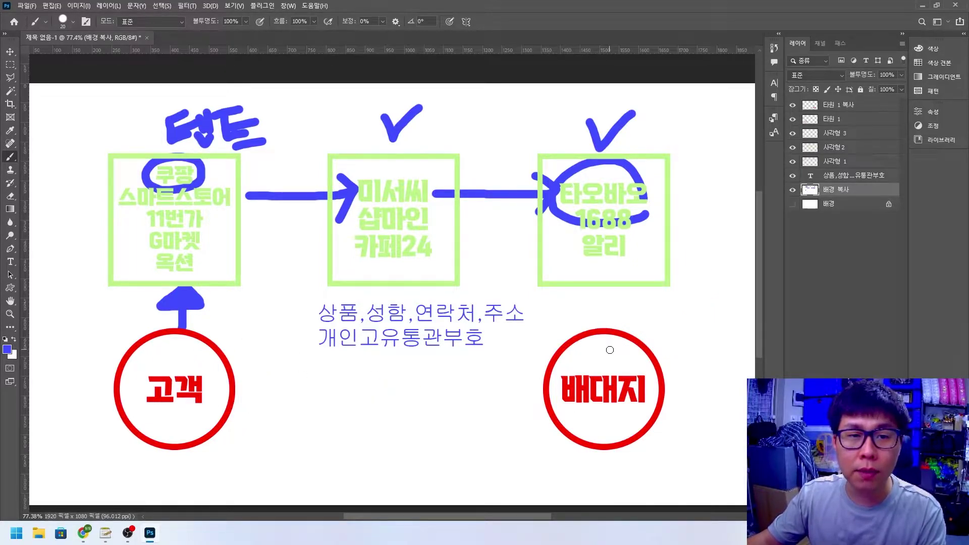
key("ctrl+z")
key("ctrl+z")
Circle 타오바오 and draw one arrow from it to 배대지 and another from 배대지 to 고객.
mouse_move(659, 204)
left_mouse_down()
mouse_move(586, 217)
mouse_move(662, 202)
mouse_move(685, 255)
mouse_move(656, 335)
mouse_move(651, 314)
mouse_move(654, 339)
mouse_move(675, 325)
left_mouse_up()
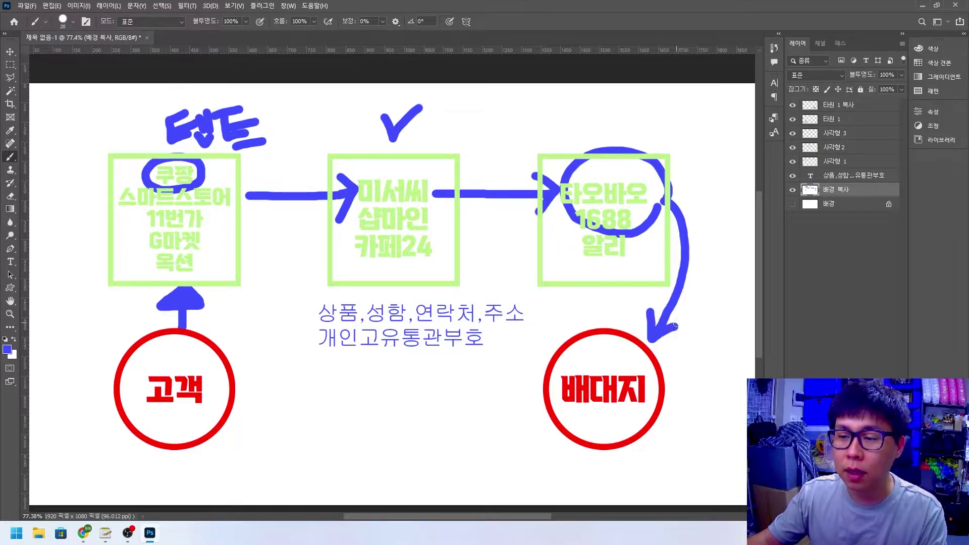
mouse_move(515, 397)
left_mouse_down()
mouse_move(237, 394)
mouse_move(273, 423)
left_mouse_up()
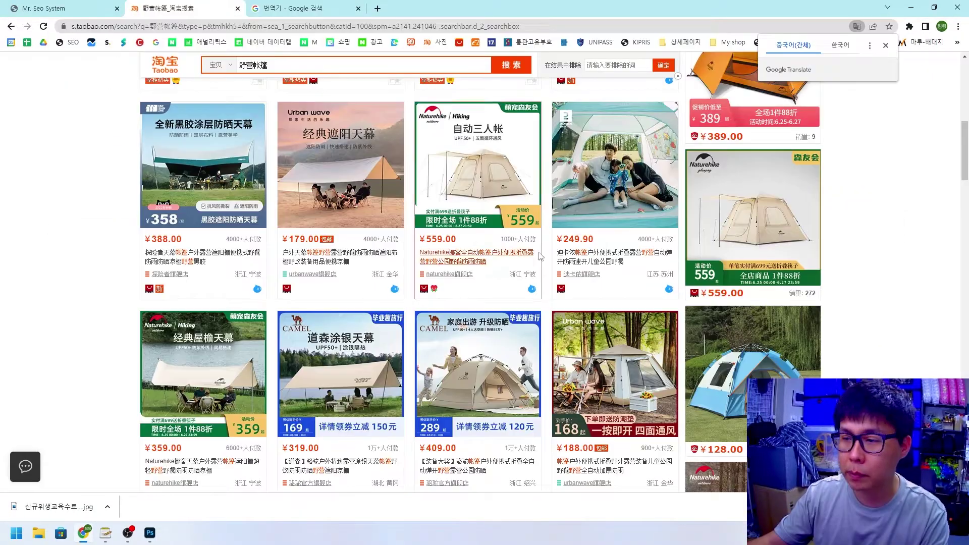
Switch to Chrome and look through Taobao's camping tent listings and the options of a one-person camouflage tent.
scroll(745, 261, "down", 10)
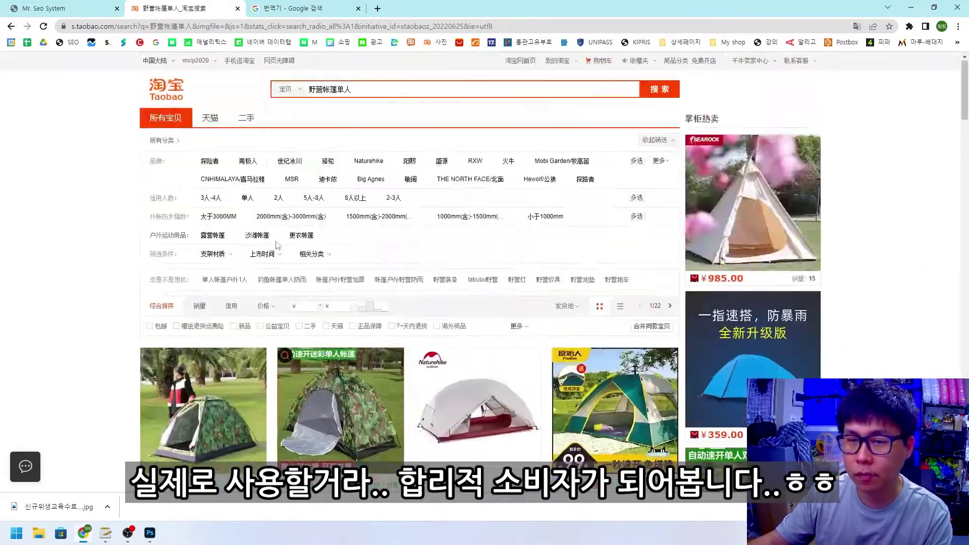
scroll(353, 273, "down", 5)
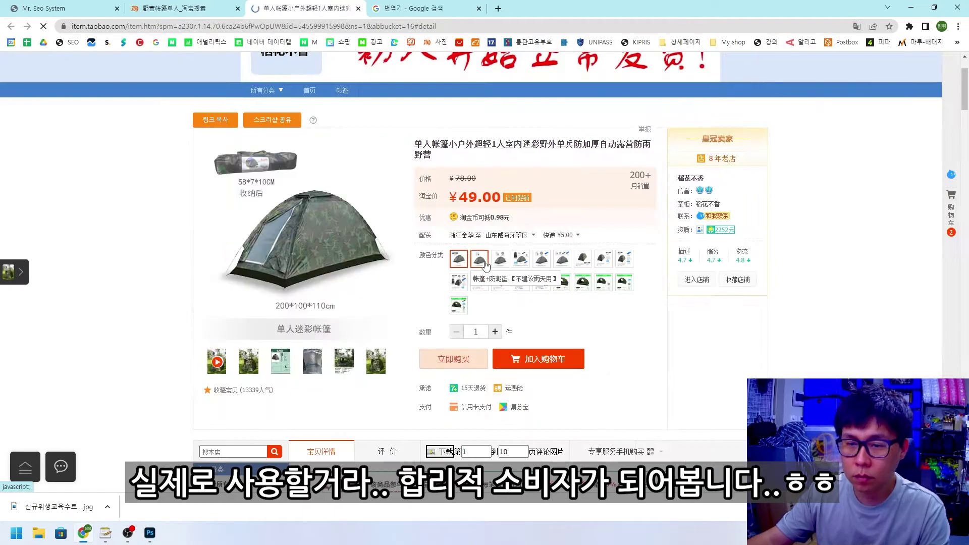
left_click(521, 259)
key("ctrl+w")
scroll(76, 215, "down", 6)
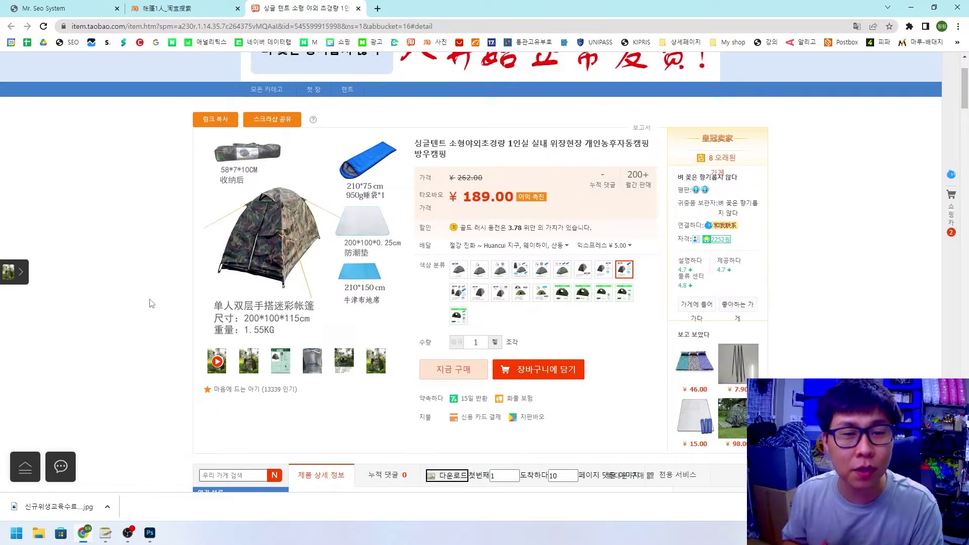
Compare the prices of the one-person tent's variants, ending on the rainproof double-layer camouflage tent, package 3.
left_click(459, 269)
left_click(501, 269)
left_click(562, 269)
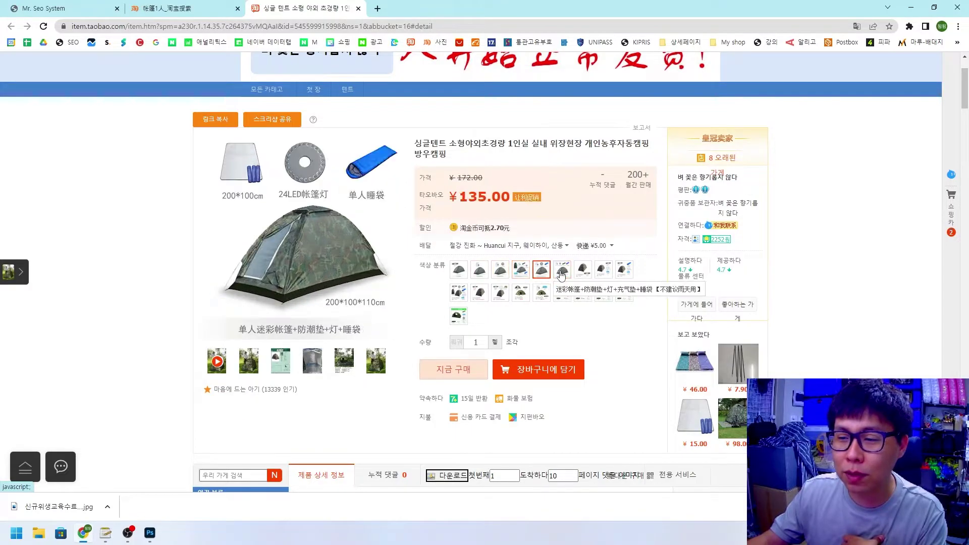
left_click(597, 276)
left_click(597, 275)
left_click(597, 275)
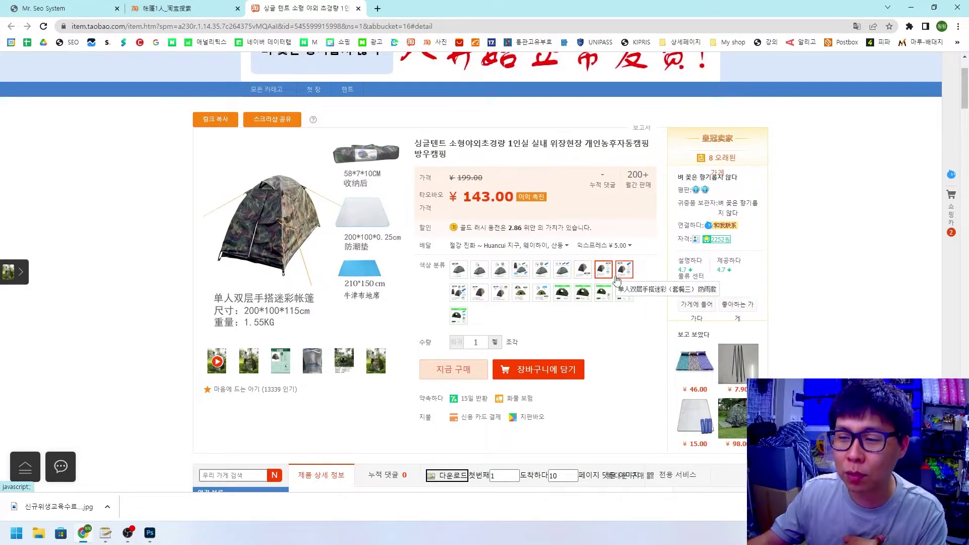
left_click(619, 278)
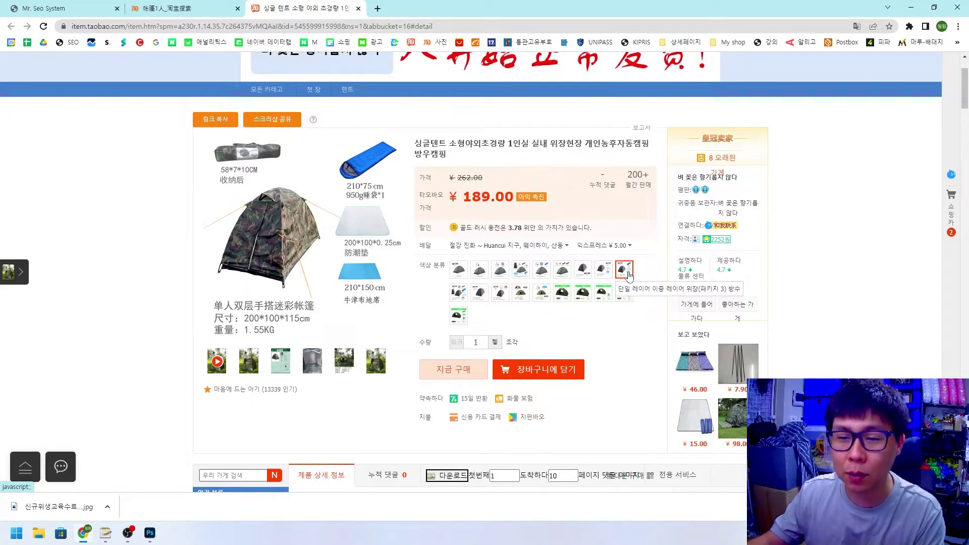
Switch the tent's product page from the Korean translation back to simplified Chinese.
scroll(651, 283, "up", 2)
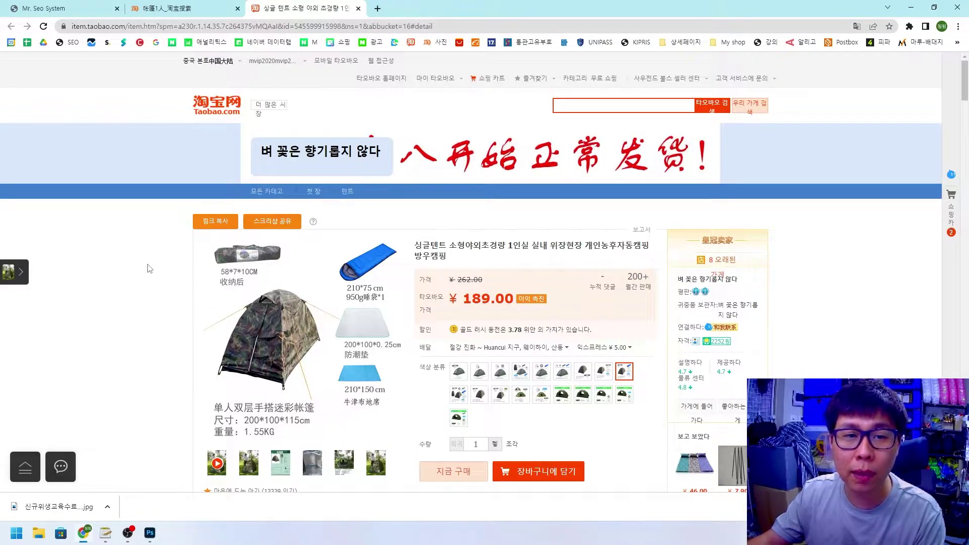
scroll(170, 271, "down", 1)
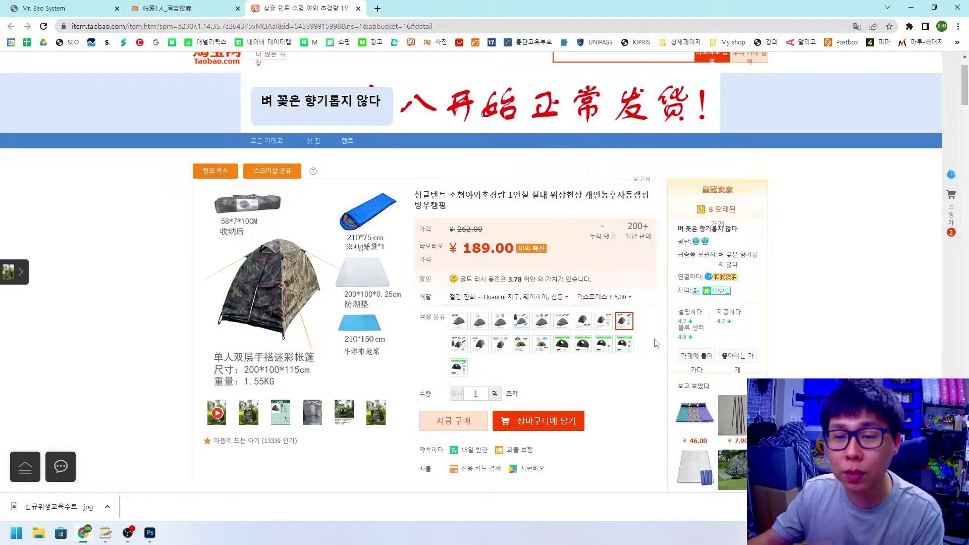
scroll(574, 392, "down", 1)
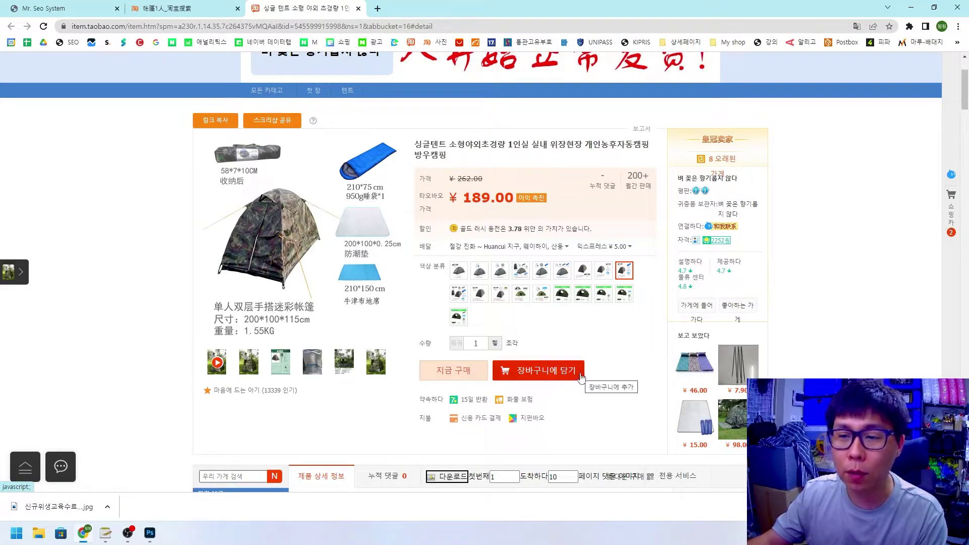
right_click(606, 353)
left_click(636, 267)
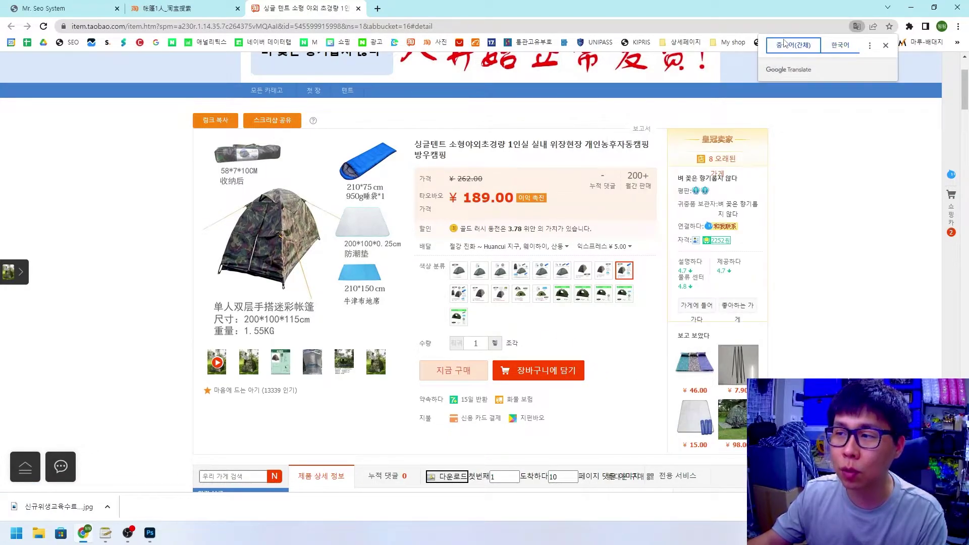
left_click(785, 44)
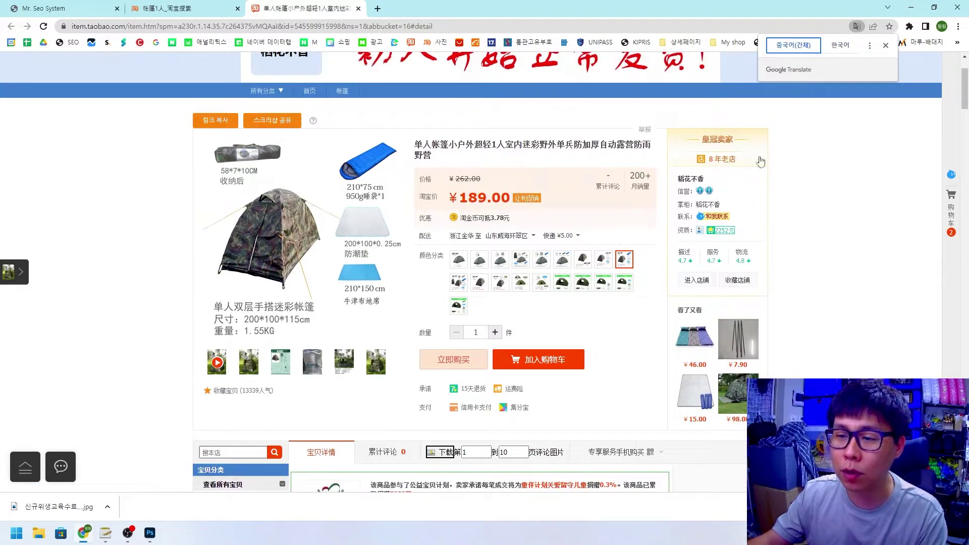
Add the one-person tent to the shopping cart and sign in to Taobao with the account password.
left_click(533, 367)
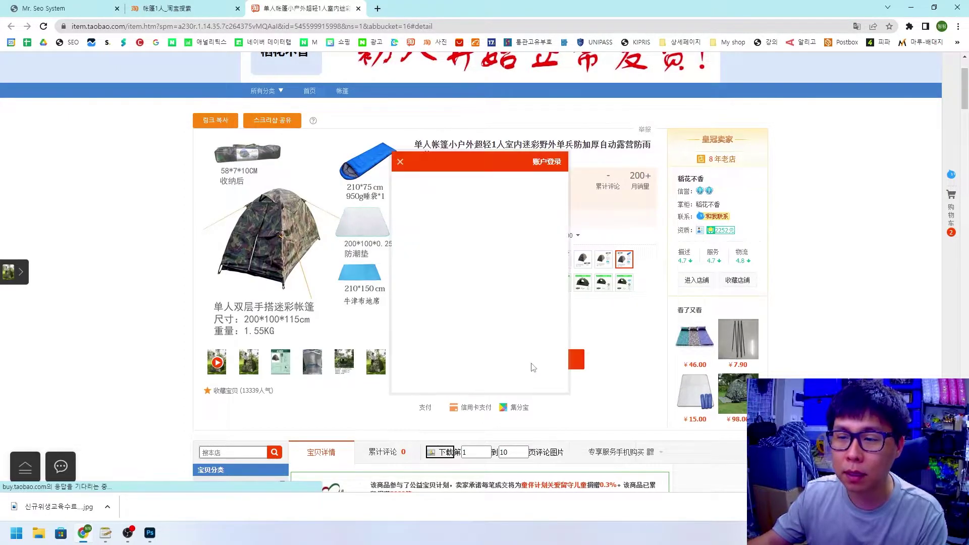
left_click(454, 255)
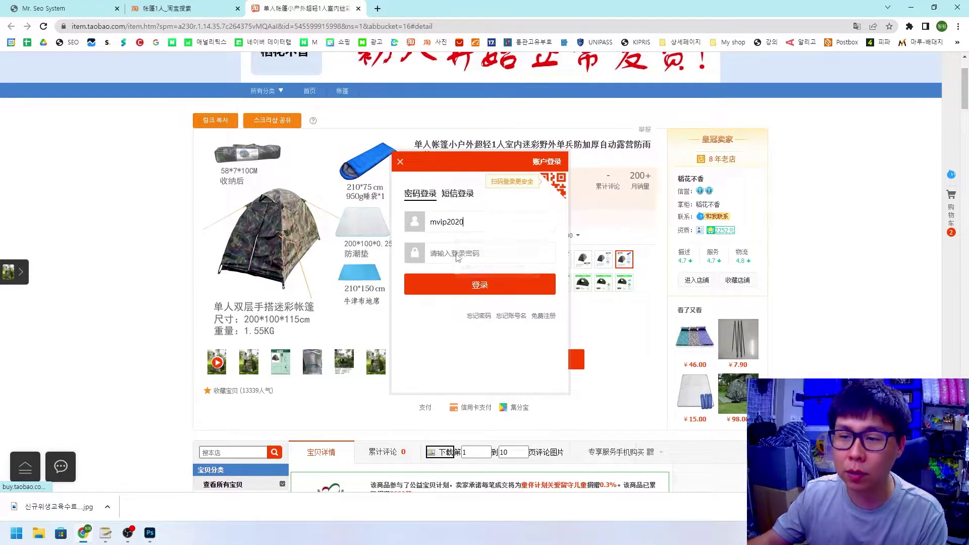
type("*")
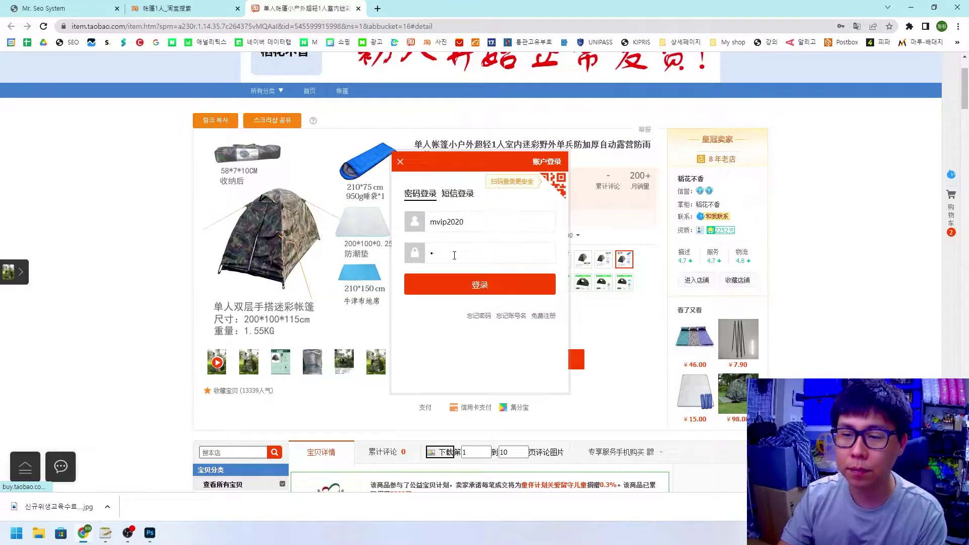
type("**")
left_click(480, 285)
Translate the added-to-cart page into Korean and go to the shopping cart.
right_click(142, 248)
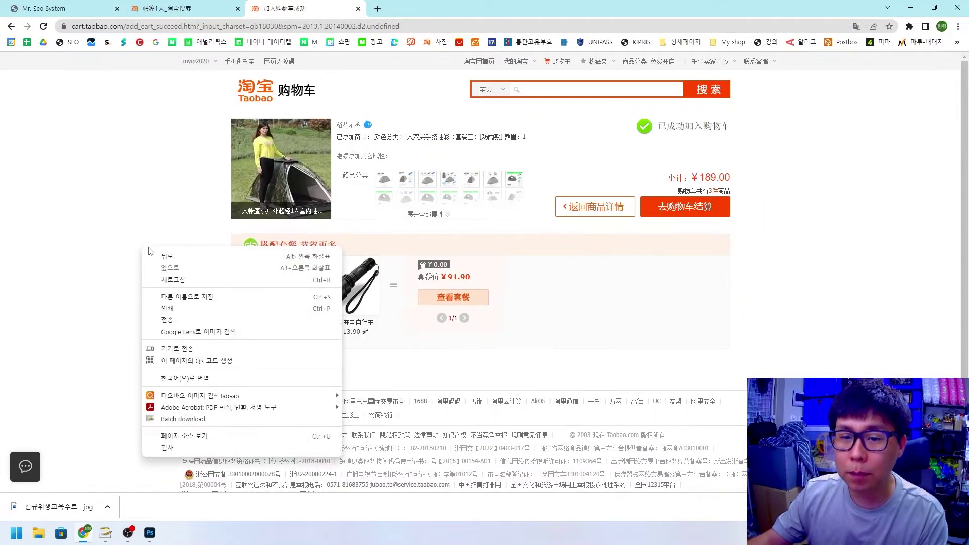
left_click(174, 378)
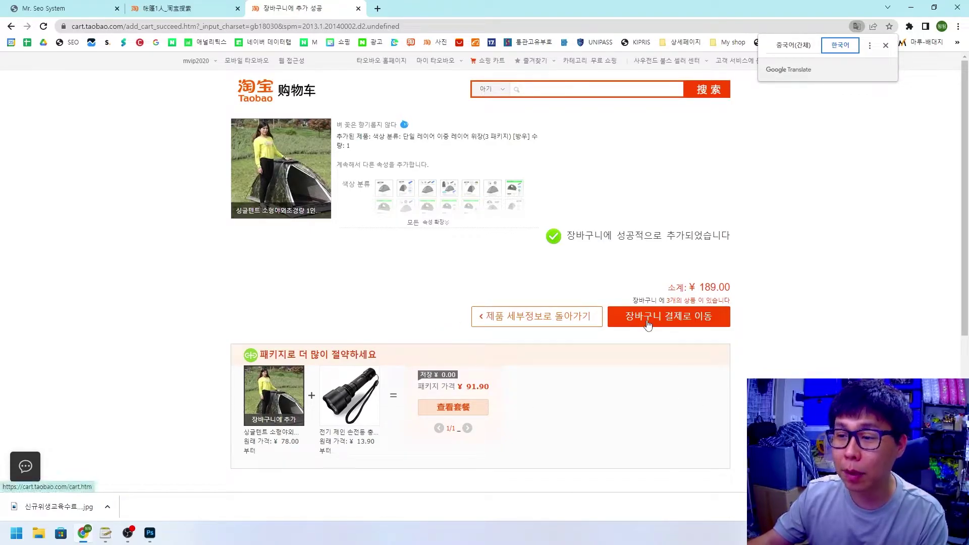
left_click(696, 322)
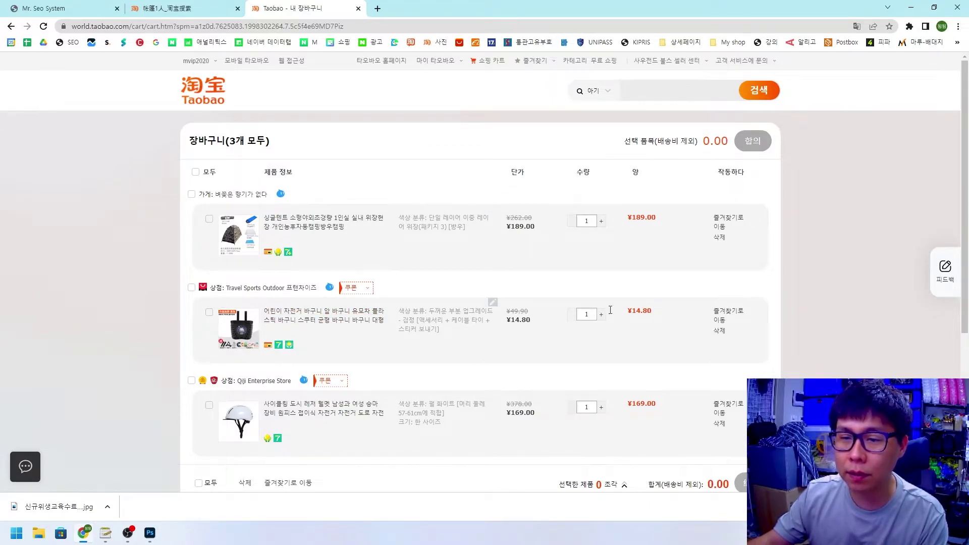
Check out only the one-person tent from the cart and translate the order confirmation page into Korean.
left_click(209, 219)
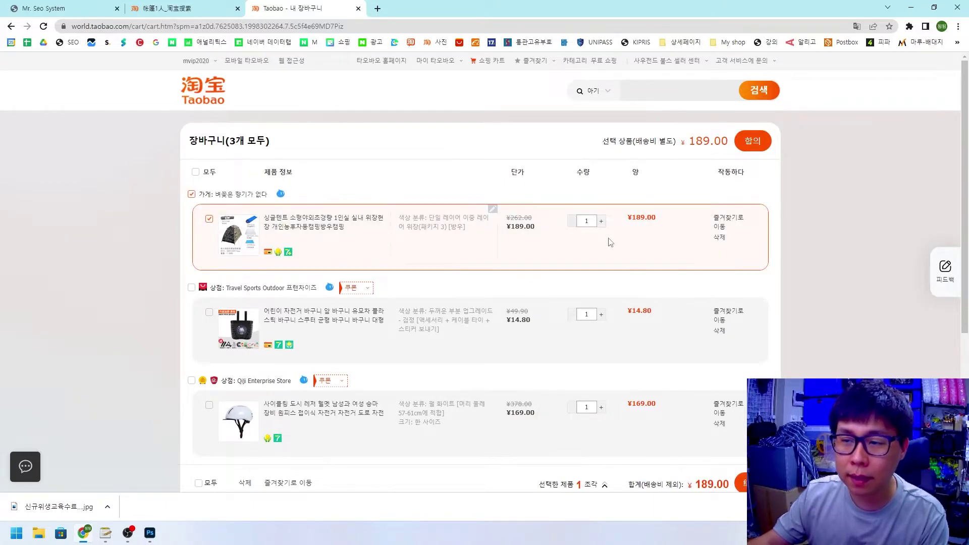
scroll(609, 243, "down", 1)
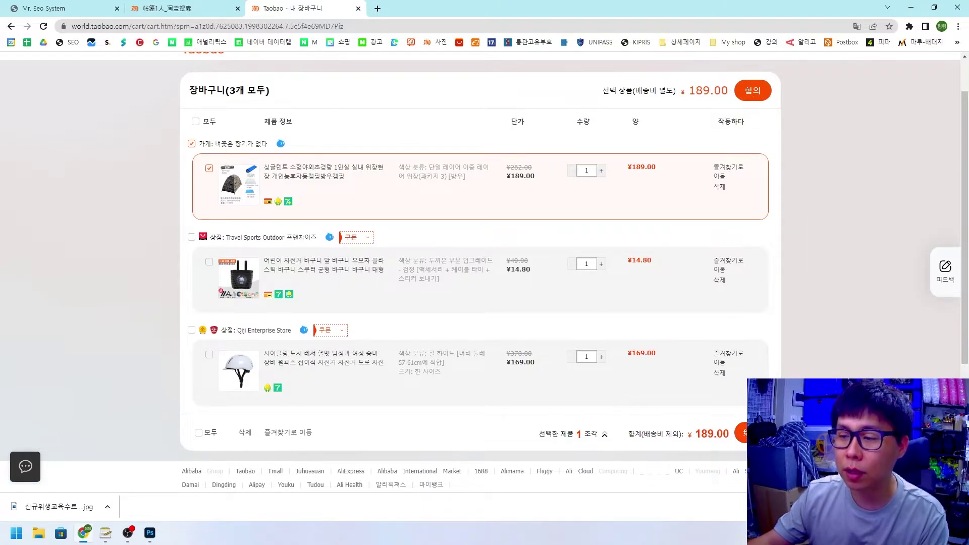
left_click(742, 435)
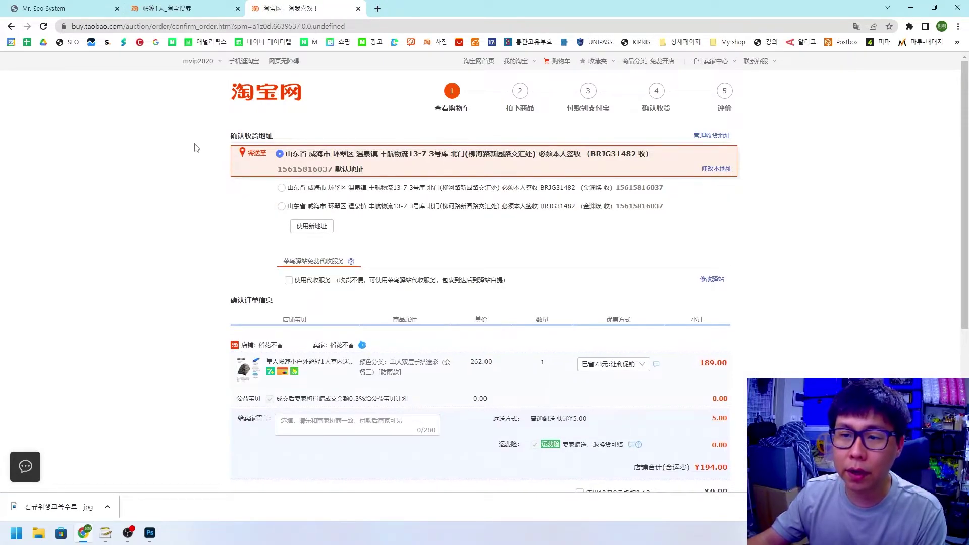
right_click(198, 220)
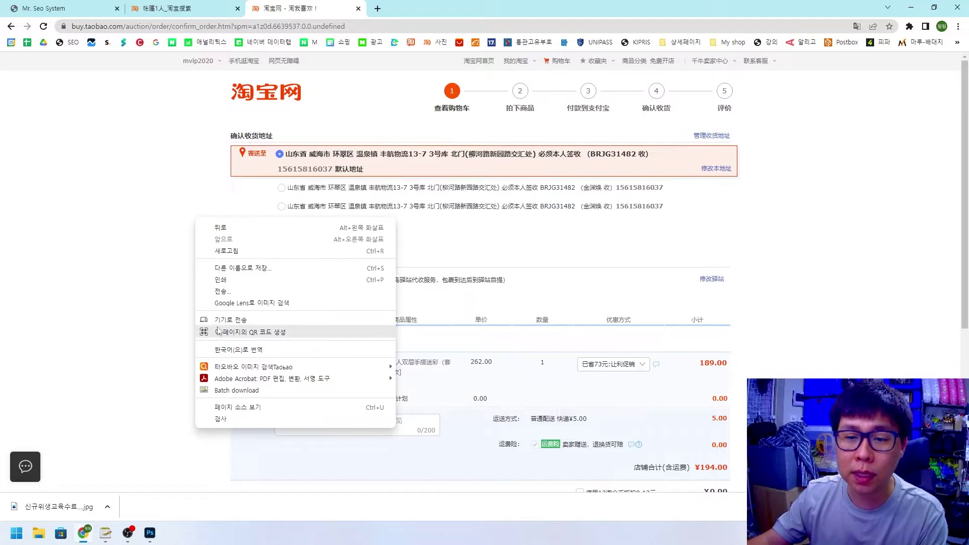
left_click(223, 351)
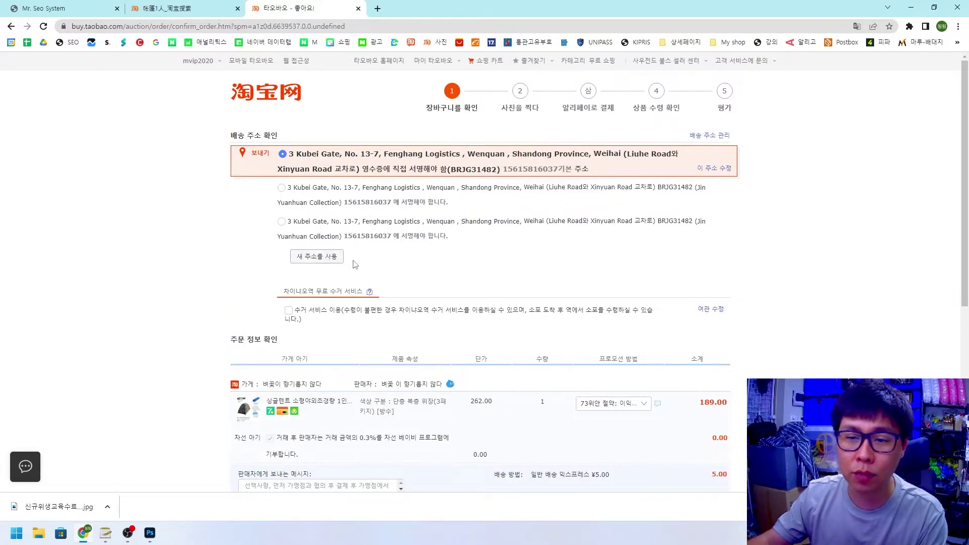
Open the form for a new delivery address, look over its fields and close it without saving.
left_click(317, 259)
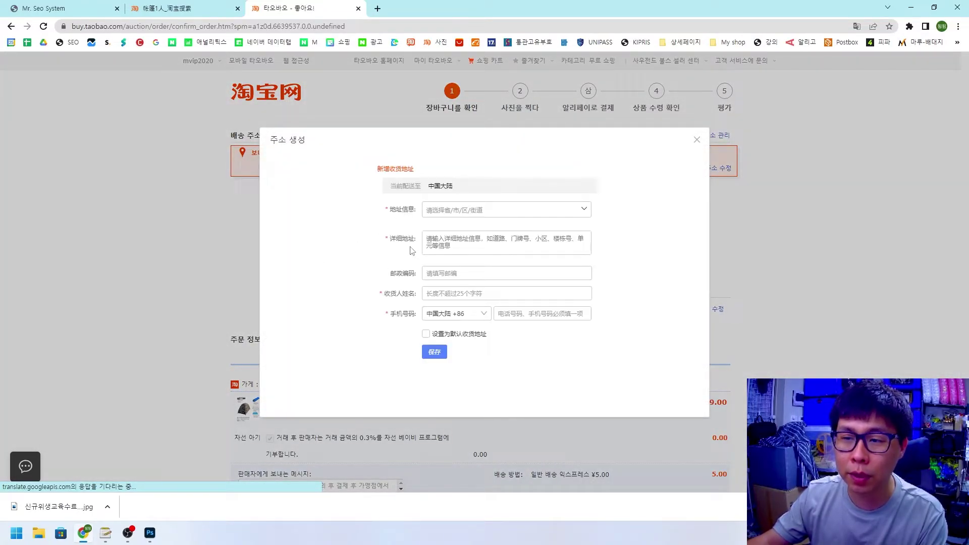
left_click(449, 214)
left_click(479, 212)
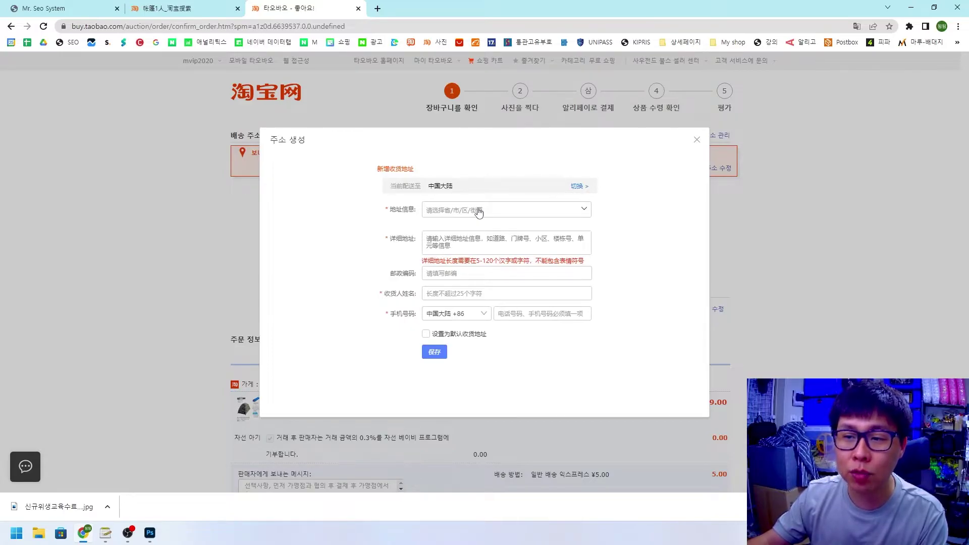
key("Escape")
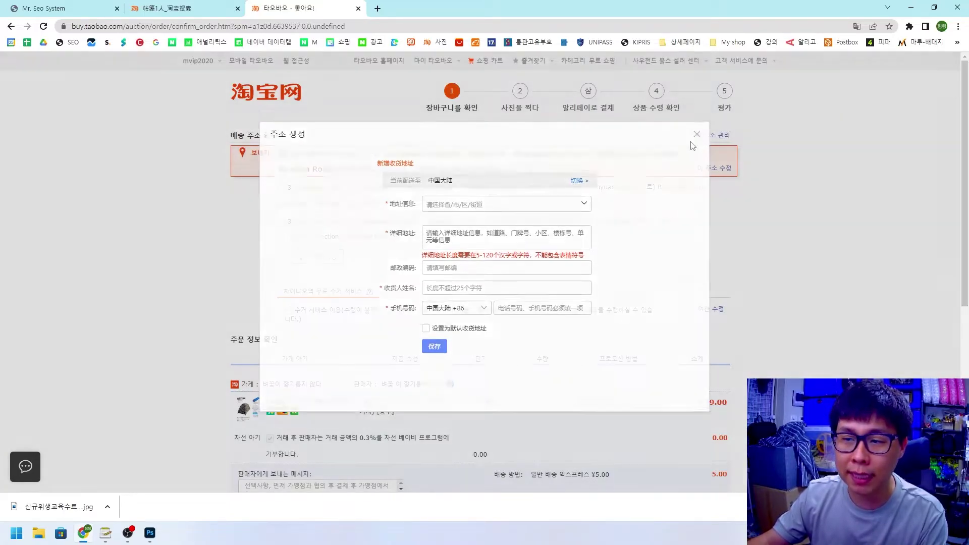
Switch to Photoshop, try drawing a crossed-out arrow from the 타오바오 box to 고객, and undo the strokes.
left_click(150, 533)
mouse_move(676, 291)
left_mouse_down()
mouse_move(520, 200)
mouse_move(705, 230)
mouse_move(524, 279)
mouse_move(682, 126)
mouse_move(699, 235)
left_mouse_up()
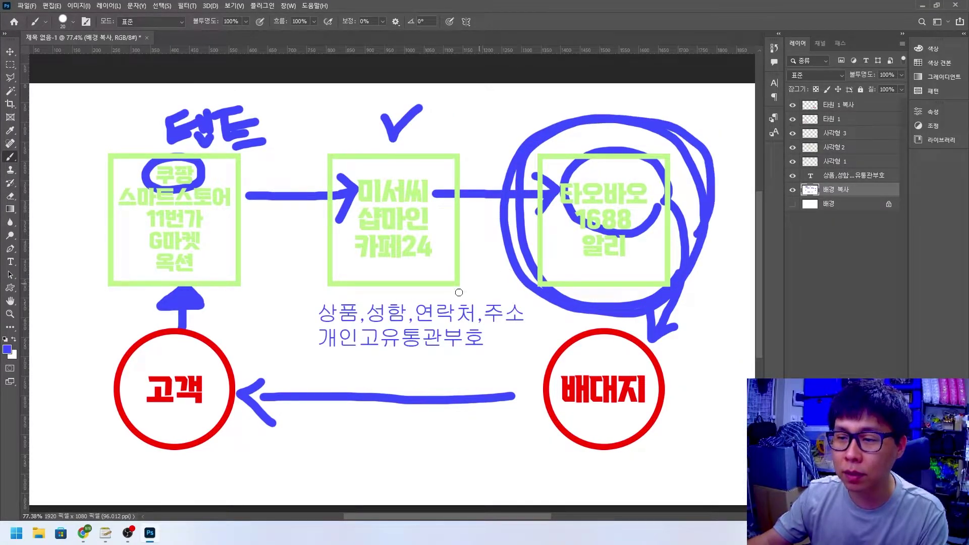
left_click_drag(508, 270, 244, 361)
mouse_move(267, 326)
left_mouse_down()
mouse_move(263, 344)
mouse_move(293, 365)
left_mouse_up()
left_click_drag(398, 293, 333, 367)
left_click_drag(341, 305, 431, 381)
key("ctrl+z")
key("ctrl+z")
key("ctrl+z")
key("ctrl+z")
key("ctrl+z")
Draw brush strokes from the 타오바오 box down to 배대지 and around it, and return to the order page in Chrome.
mouse_move(696, 243)
left_mouse_down()
mouse_move(712, 333)
mouse_move(683, 397)
left_mouse_up()
mouse_move(679, 353)
left_mouse_down()
mouse_move(678, 412)
mouse_move(704, 397)
left_mouse_up()
key("ctrl+z")
key("ctrl+z")
mouse_move(700, 265)
left_mouse_down()
mouse_move(653, 378)
mouse_move(670, 391)
left_mouse_up()
mouse_move(641, 421)
left_mouse_down()
mouse_move(567, 348)
mouse_move(614, 442)
mouse_move(573, 334)
left_mouse_up()
key("alt+Tab")
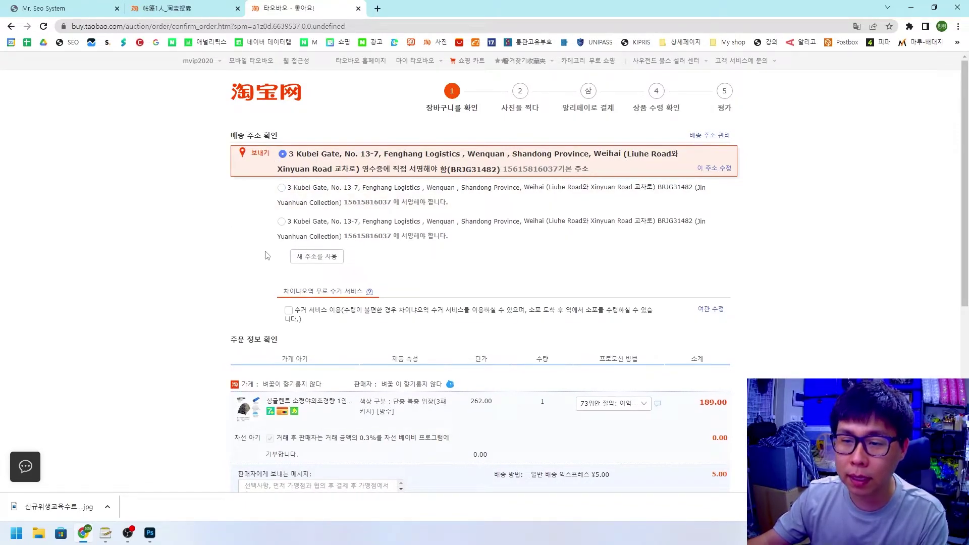
Review the tent's promotion options and the seller message field in the order details.
scroll(614, 309, "down", 4)
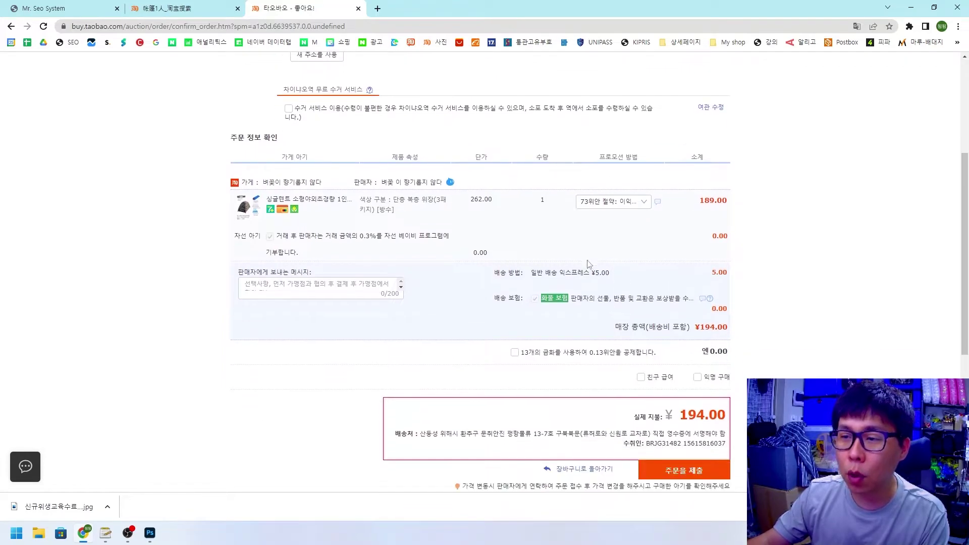
left_click(613, 201)
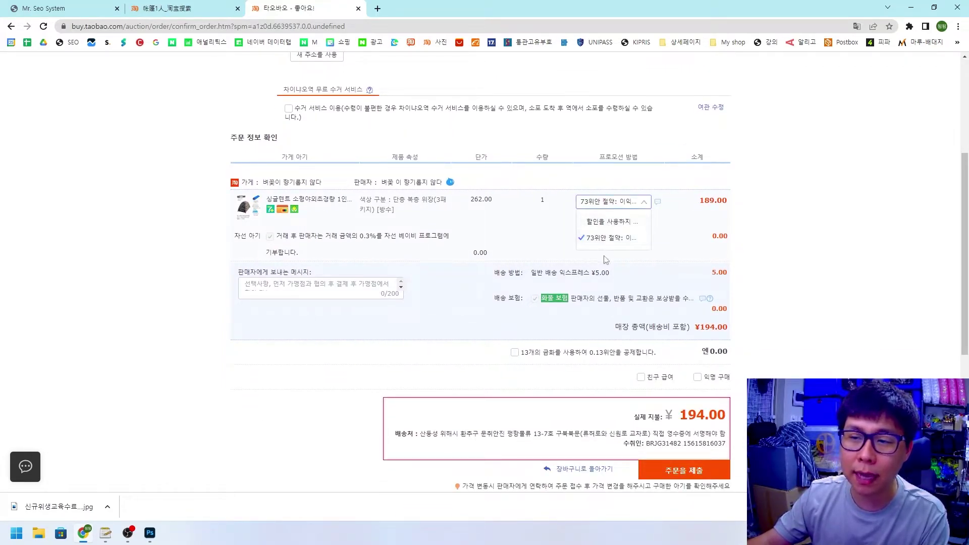
left_click(679, 236)
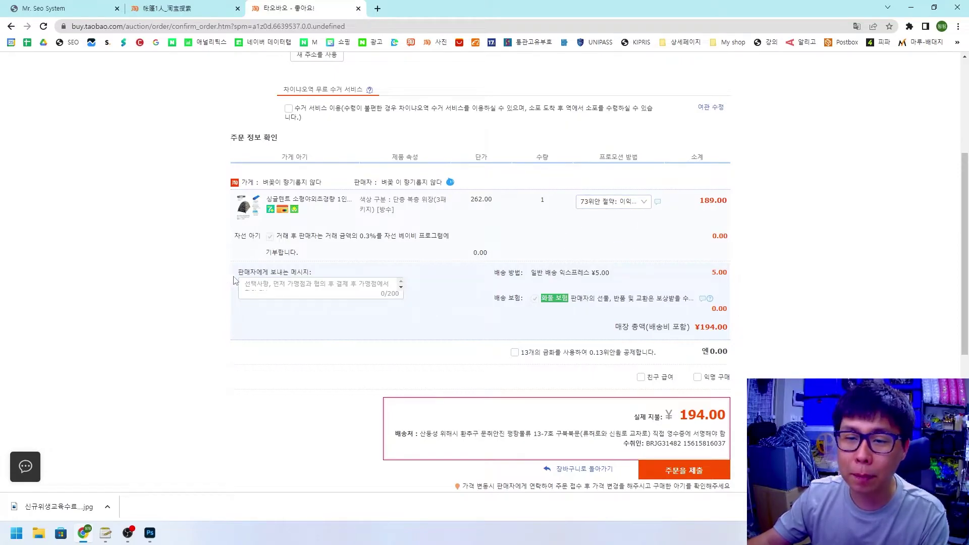
left_click_drag(235, 280, 314, 276)
left_click(323, 283)
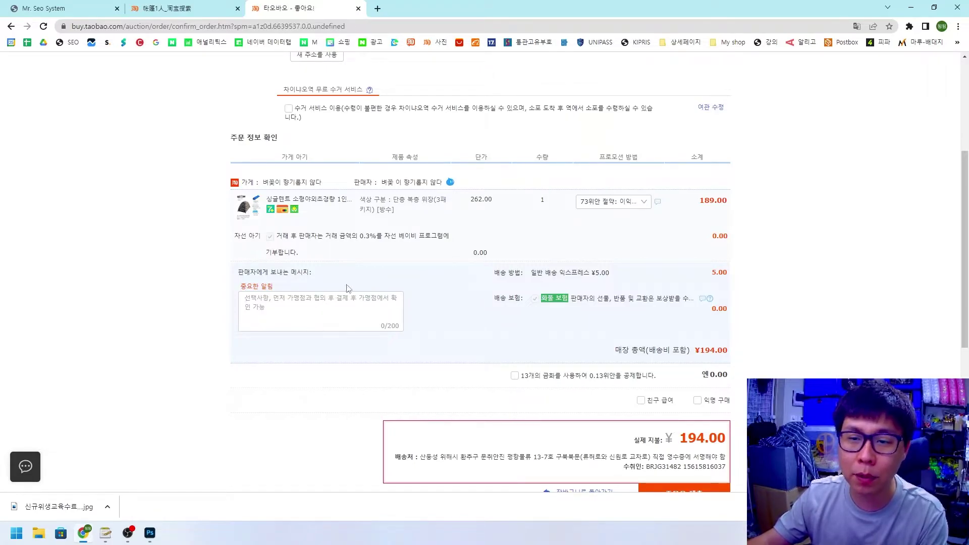
Open Papago in a new tab and translate "빠른 배송을 원합니다." and "좋은 제품 원합니다." into simplified Chinese.
left_click(378, 8)
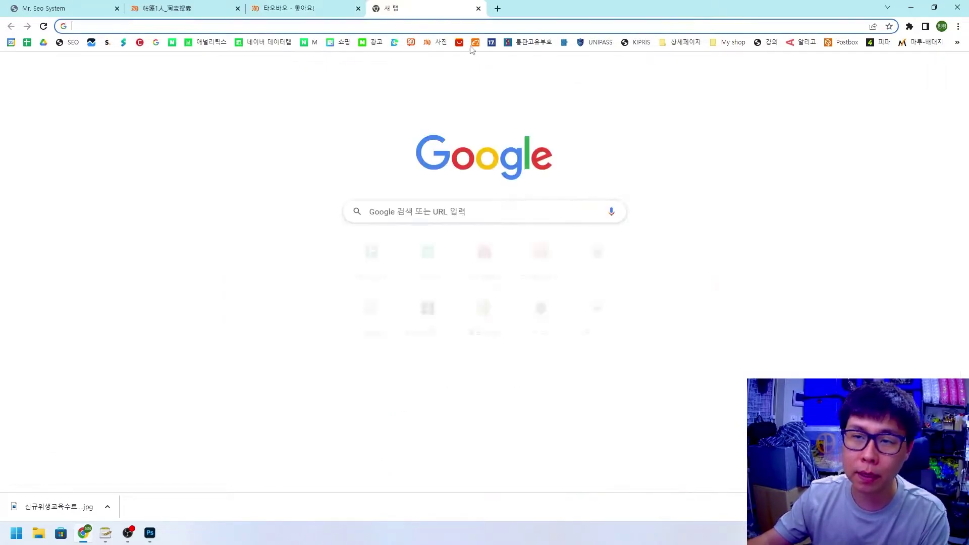
left_click(395, 42)
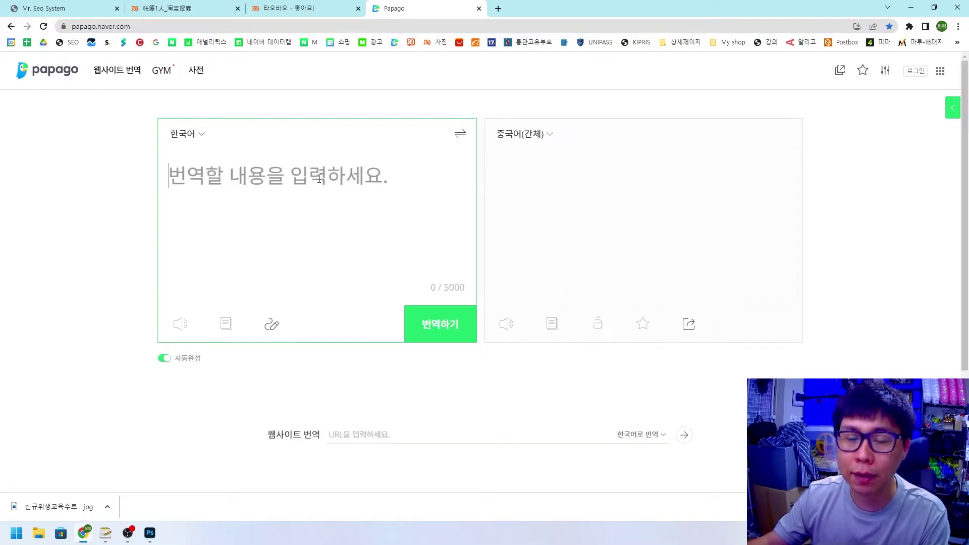
type("빠른 뱃송을 원합니다.")
key("Return")
type("좋은")
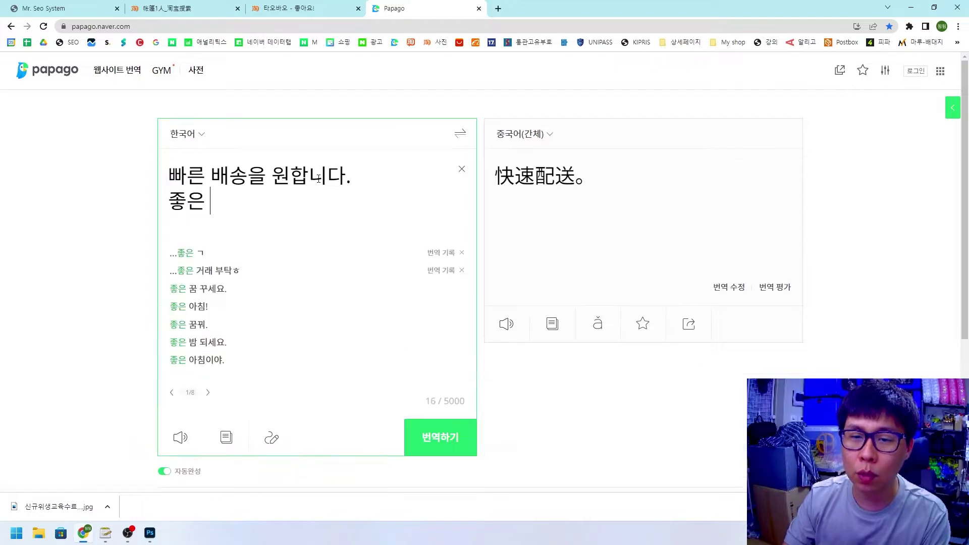
type(" 제품 원합ㄴ니다.")
Copy the translation "想要快速配送。想要好的产品。" into the order's message to the seller, joined on one line.
left_click_drag(496, 171, 623, 198)
key("ctrl+c")
left_click(302, 8)
left_click(309, 314)
key("ctrl+v")
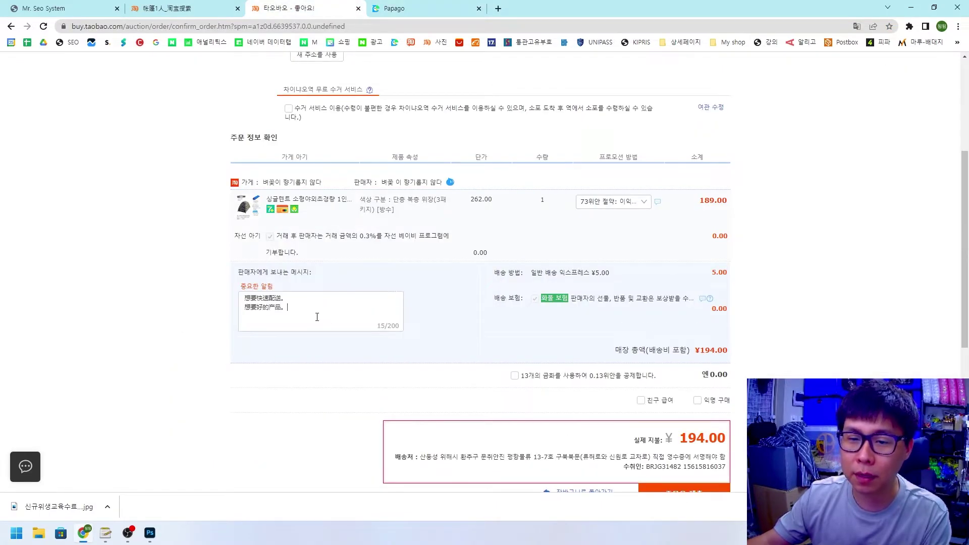
left_click(288, 299)
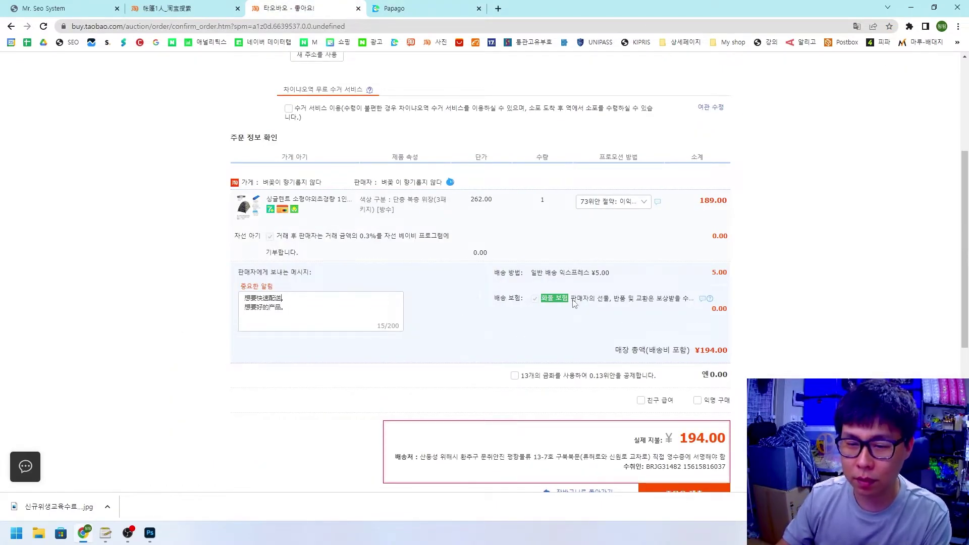
key("Delete")
left_click(628, 387)
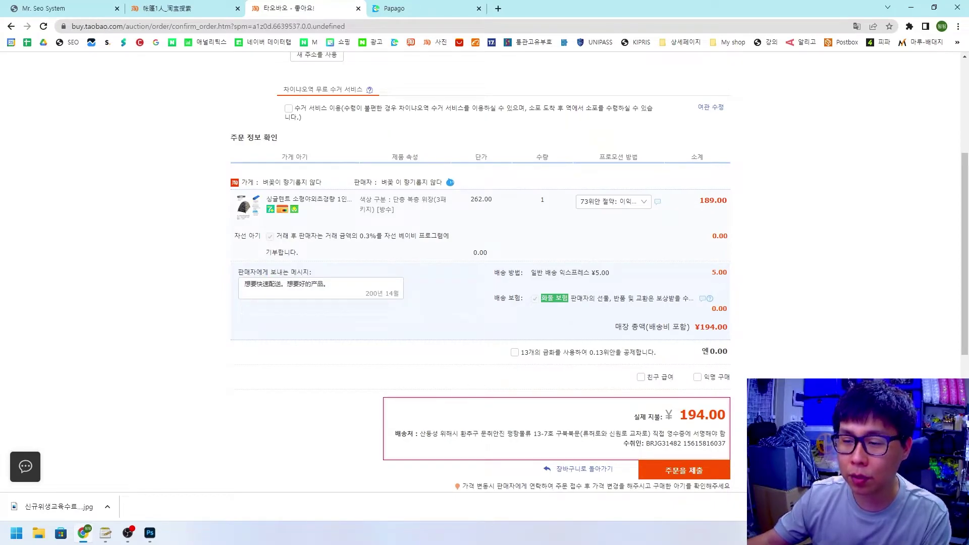
Check the delivery address in the payment summary of the order.
scroll(411, 436, "down", 2)
double_click(410, 333)
left_click_drag(421, 341, 728, 340)
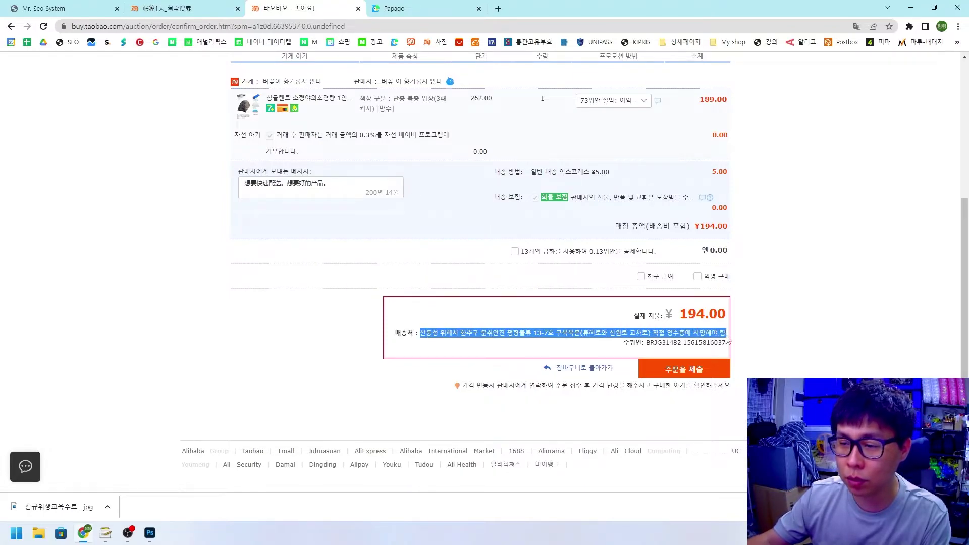
left_click(726, 348)
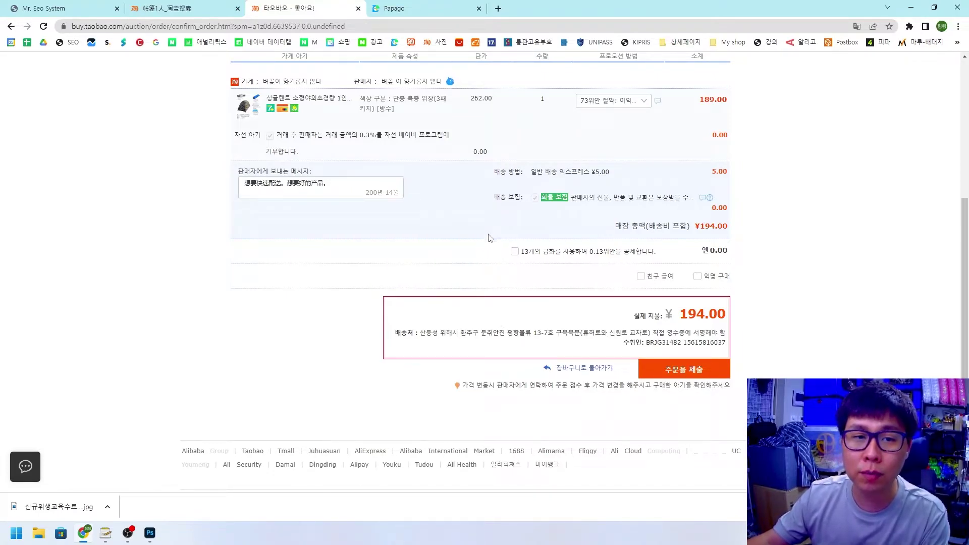
Search Google for 바른직구 in a new tab and open the bareunjg.co.kr site.
left_click(495, 9)
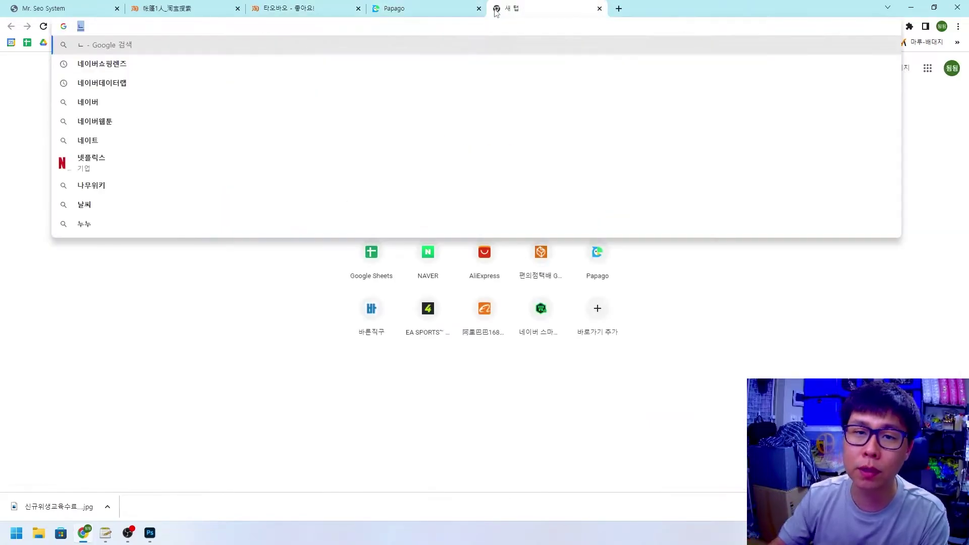
type("바른직구")
key("Return")
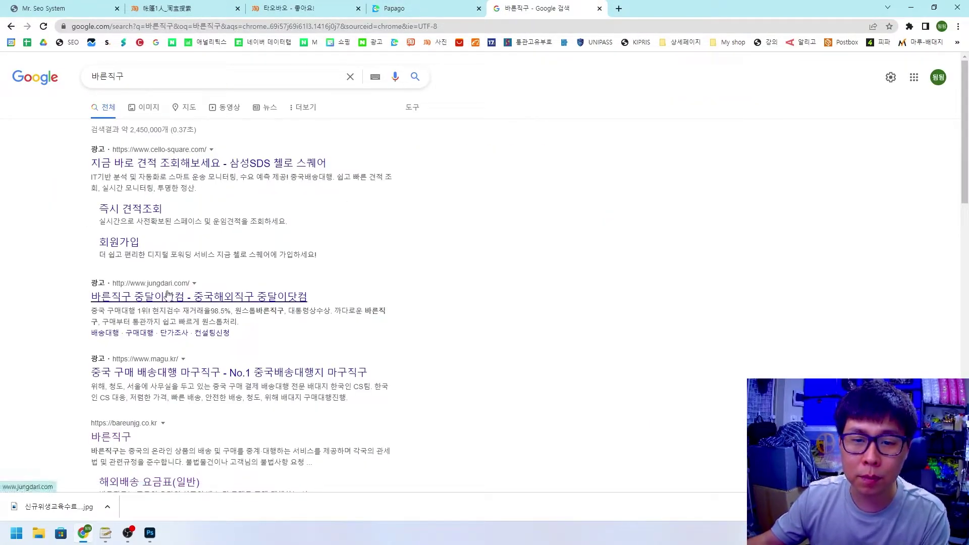
scroll(349, 292, "down", 1)
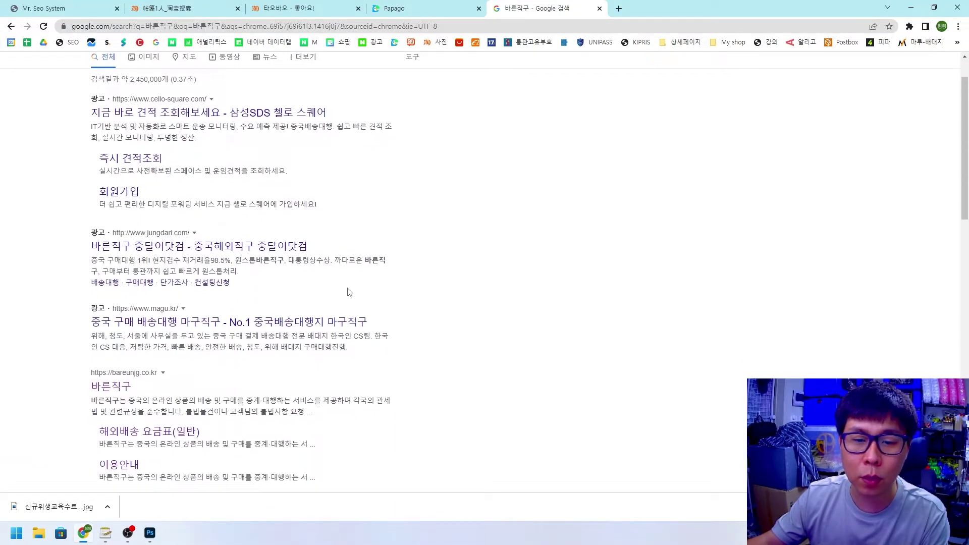
left_click(117, 387)
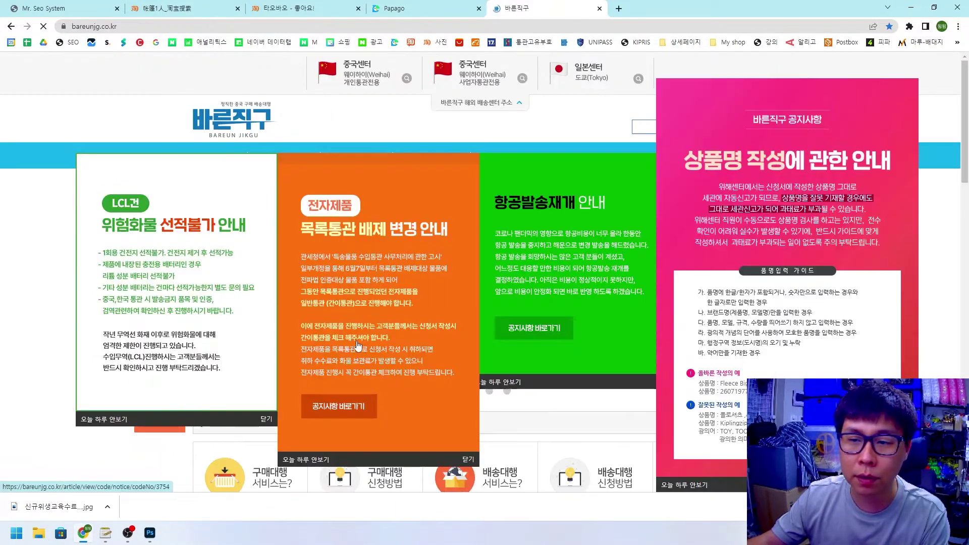
Sign in to 바른직구 with the saved account and open the details of the Weihai center for personal customs clearance.
left_click(306, 460)
left_click(534, 328)
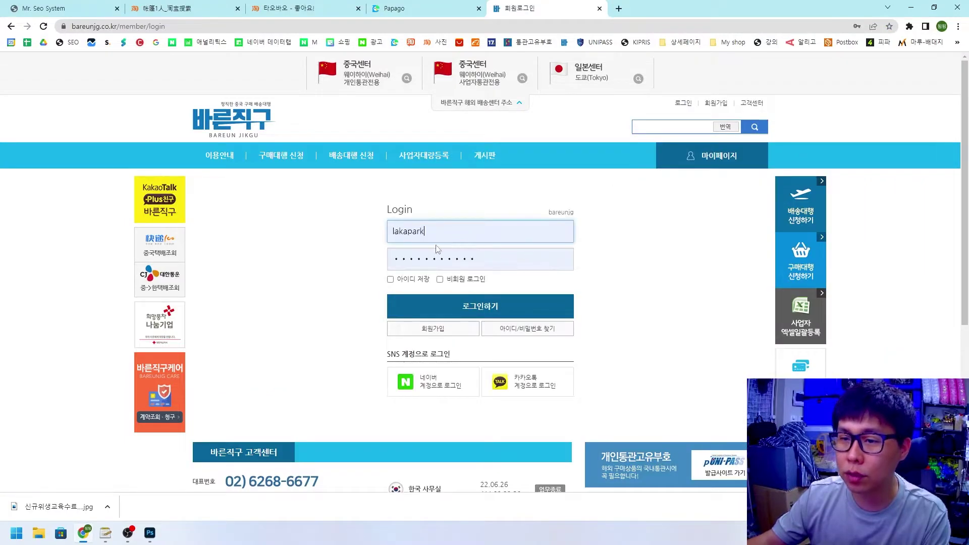
left_click(447, 305)
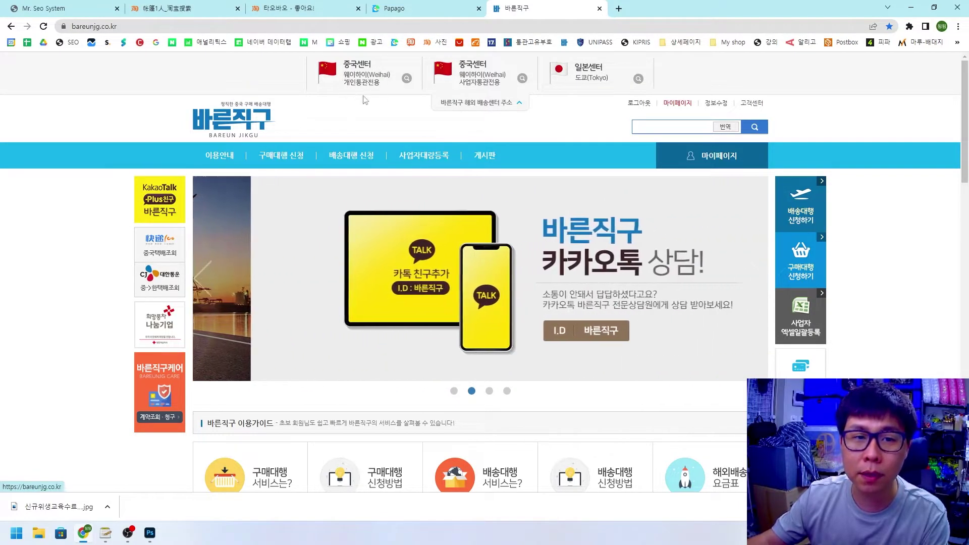
left_click(376, 77)
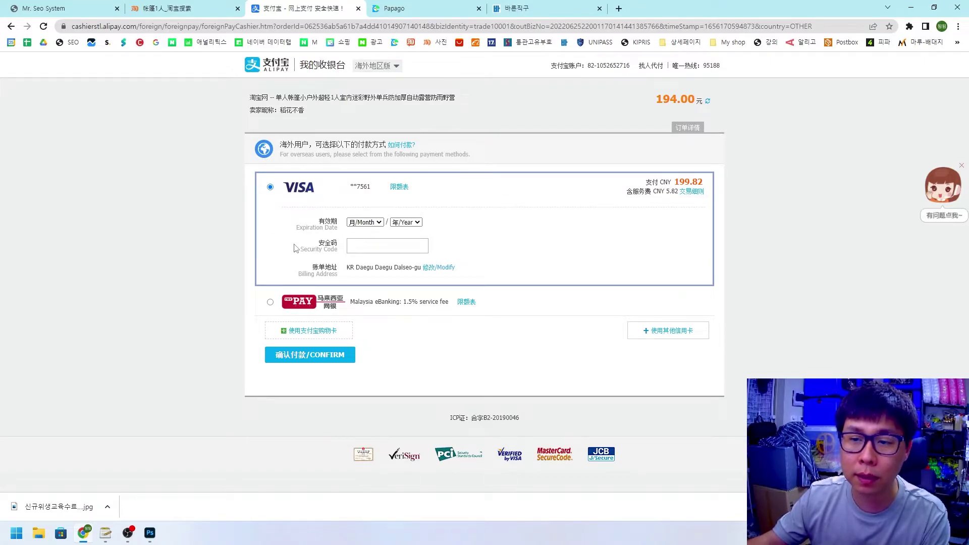
Confirm the Visa payment for the tent order and open the list of purchased items in the Taobao account.
left_click(344, 356)
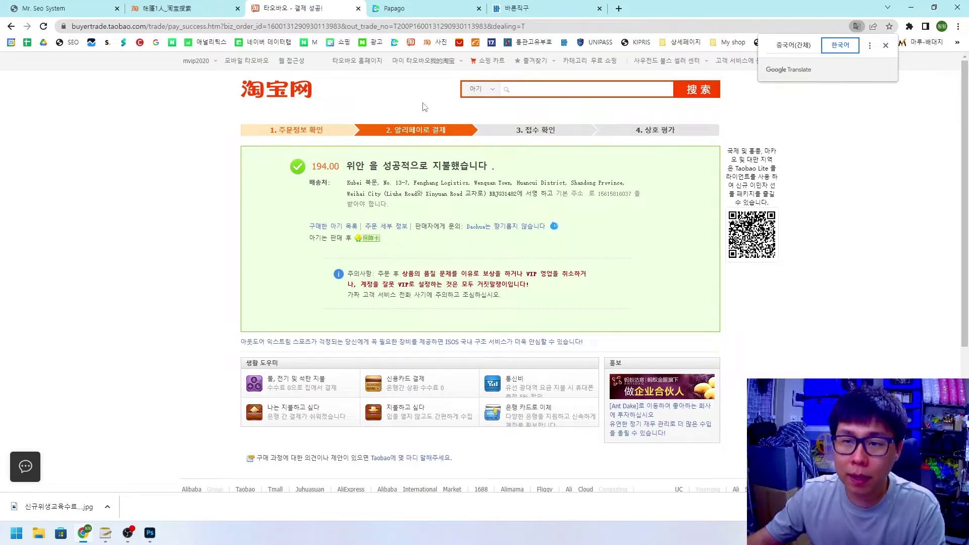
mouse_move(413, 64)
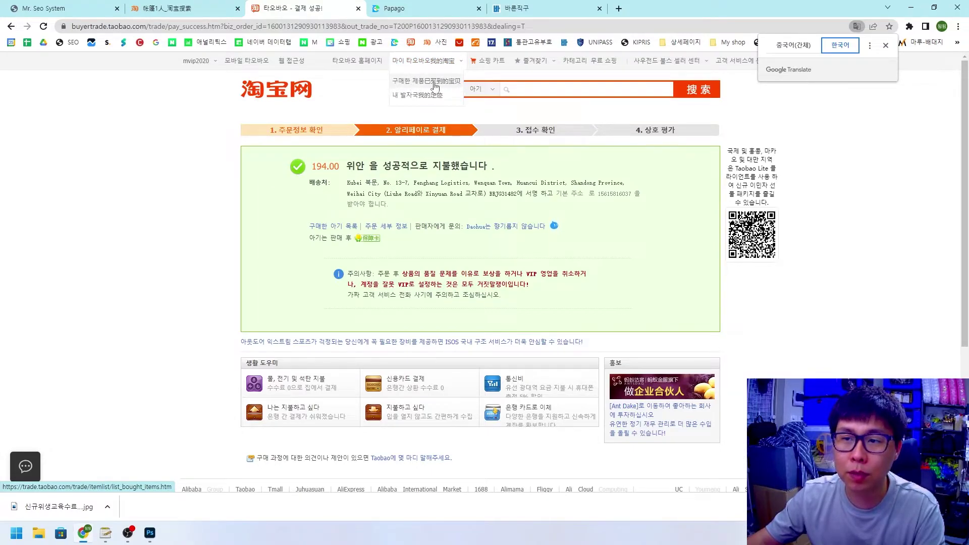
left_click(415, 83)
scroll(559, 132, "down", 1)
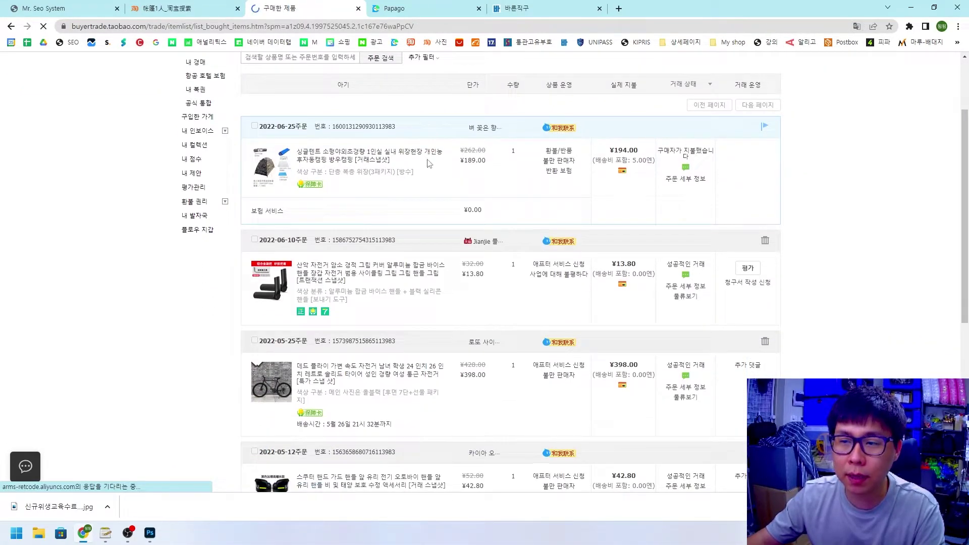
scroll(355, 350, "down", 1)
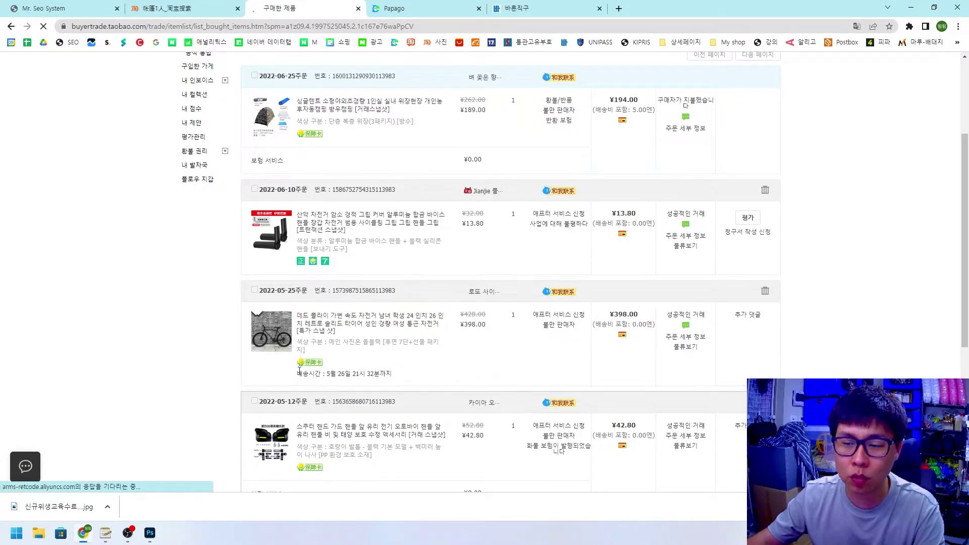
scroll(268, 356, "up", 2)
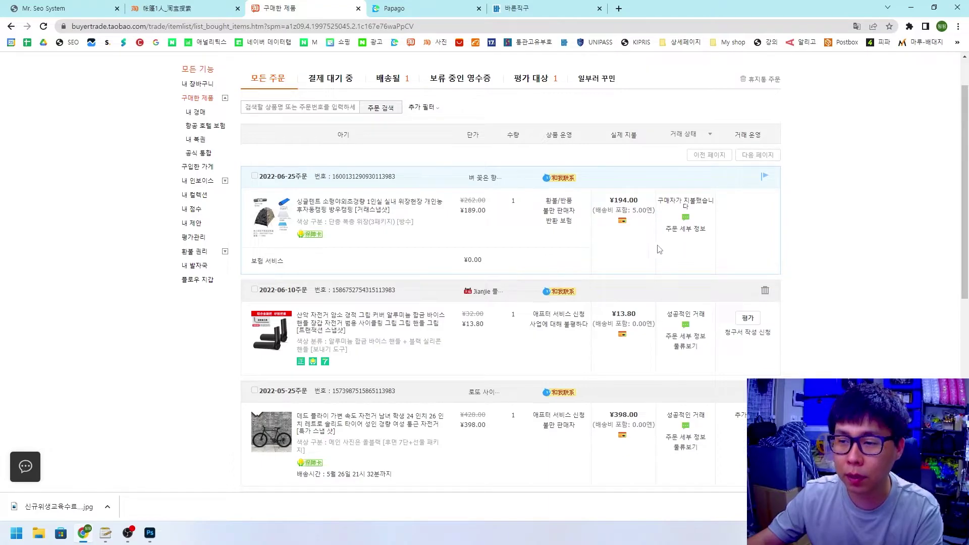
View the logistics details of the bicycle grip order in Korean, highlight its tracking number, and close the details.
left_click(686, 348)
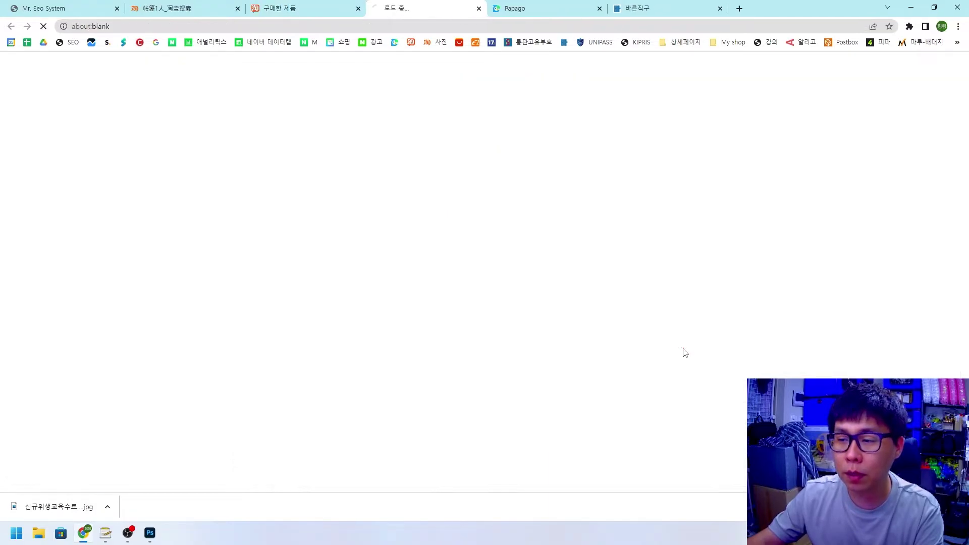
right_click(145, 254)
left_click(175, 391)
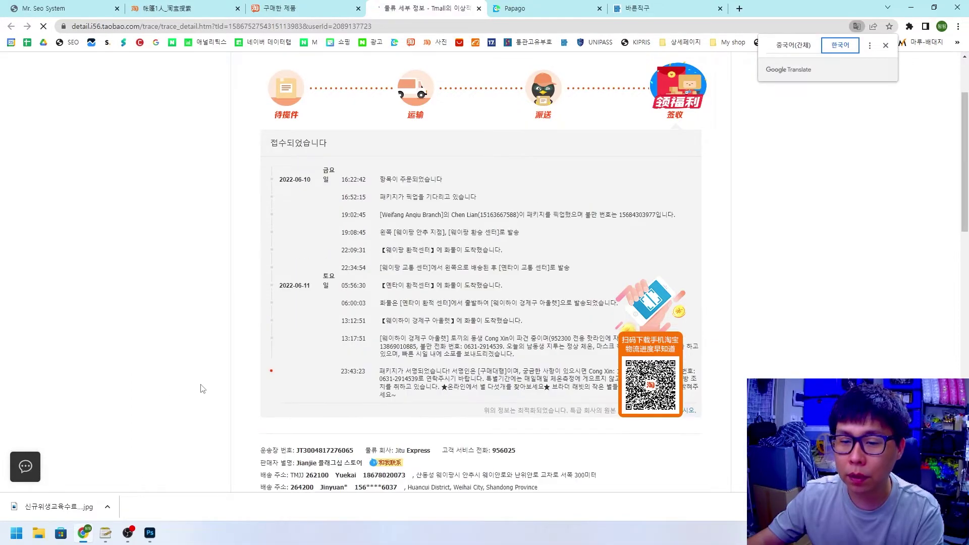
scroll(199, 385, "down", 1)
left_click_drag(261, 400, 357, 409)
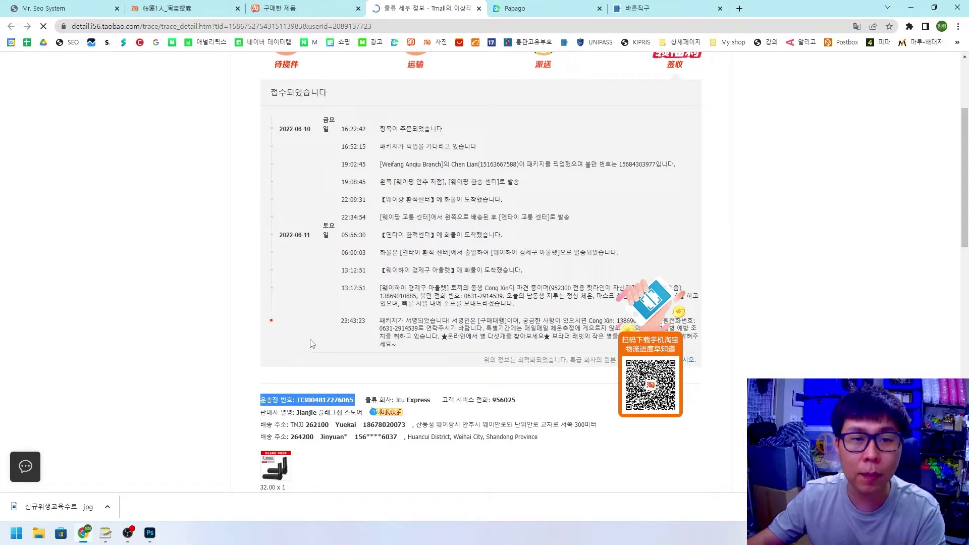
left_click(478, 8)
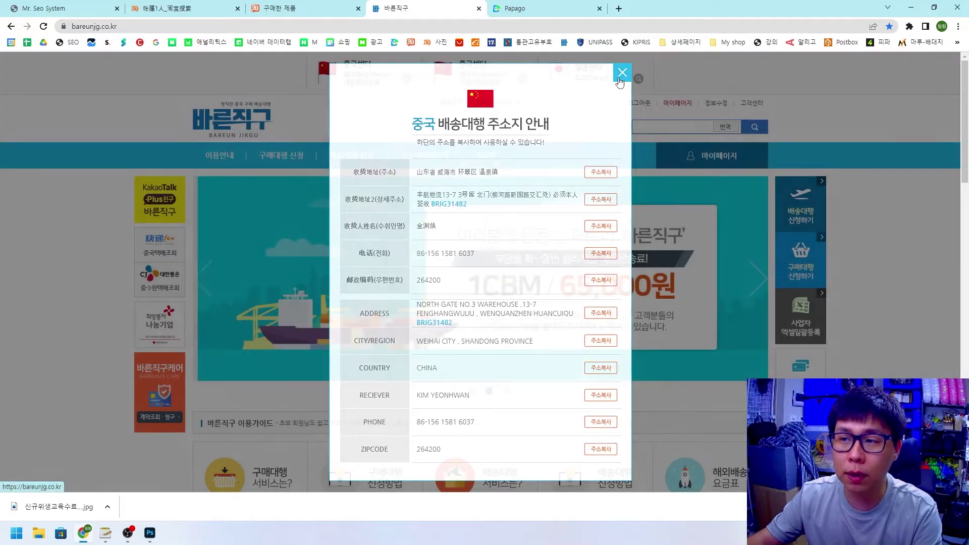
Close the China forwarding address guide, open the 배송대행 신청 page and agree to its application precautions.
left_click(620, 80)
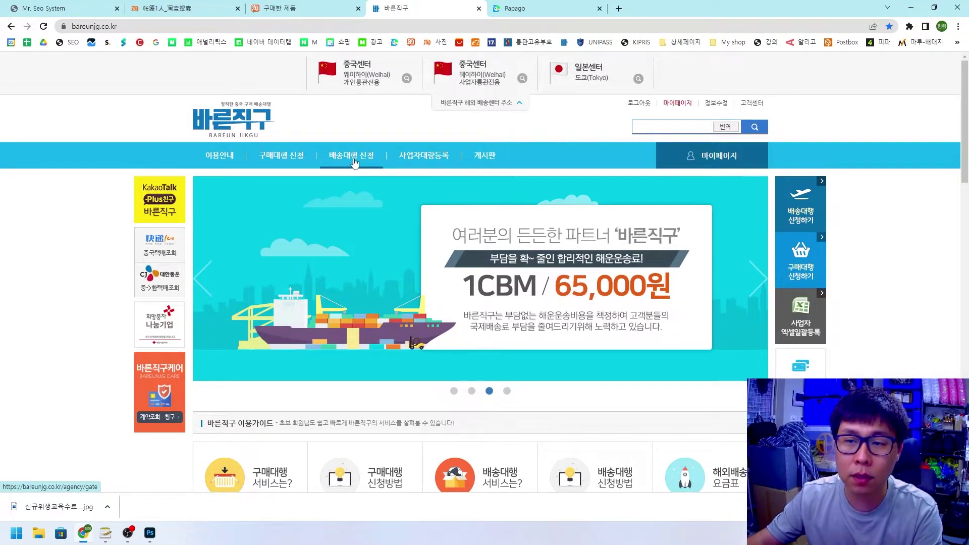
left_click(354, 159)
scroll(571, 201, "down", 3)
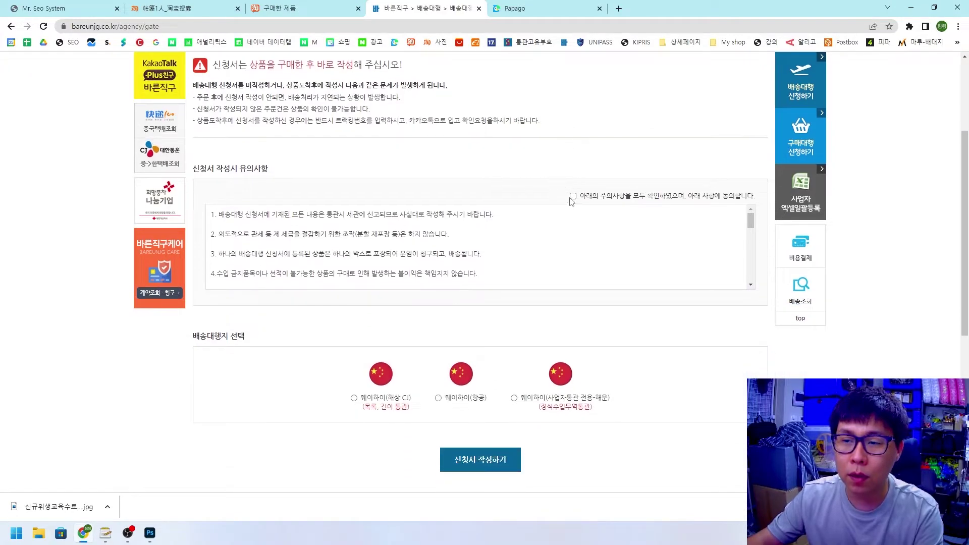
left_click(573, 196)
Choose 웨이하이(해상 CJ) as the forwarding center and start a new shipping agency application form.
scroll(292, 400, "down", 1)
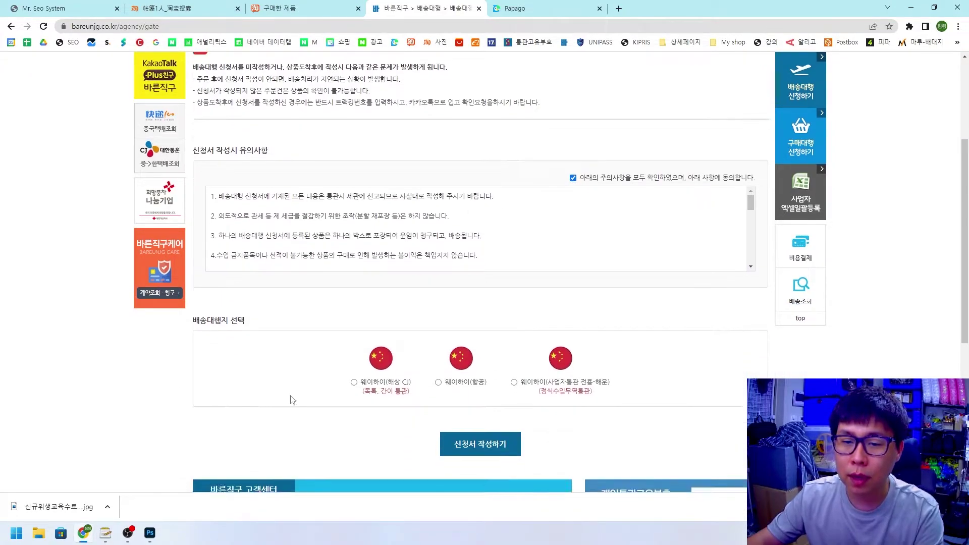
scroll(292, 400, "down", 1)
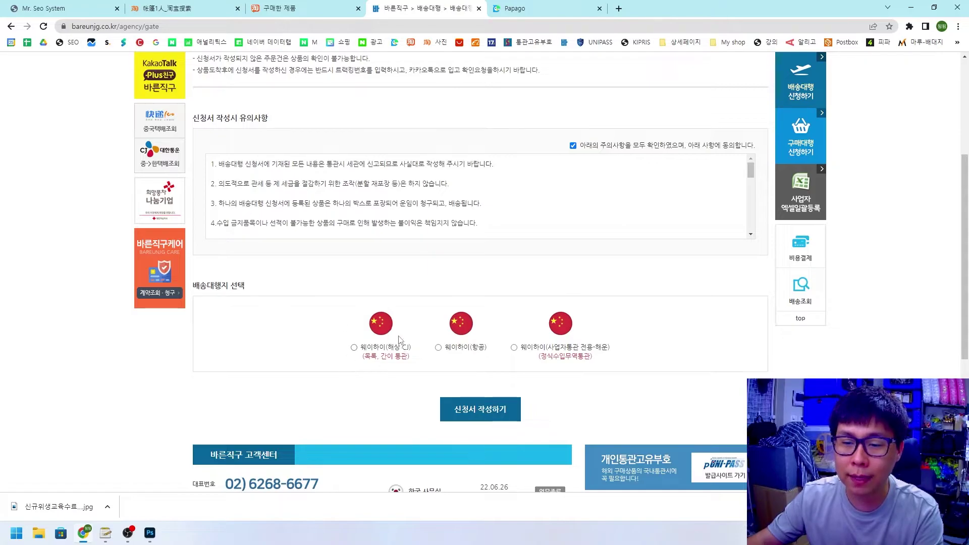
left_click(354, 347)
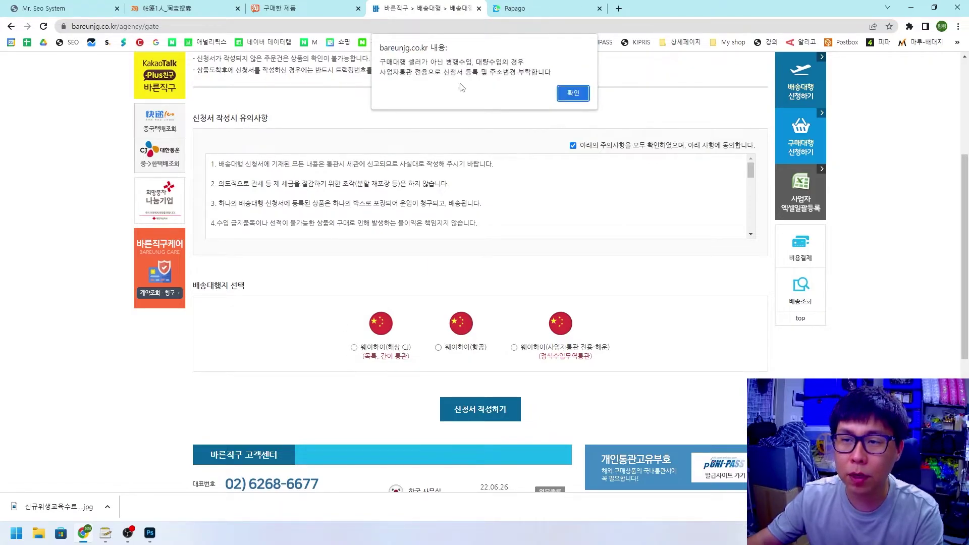
key("Return")
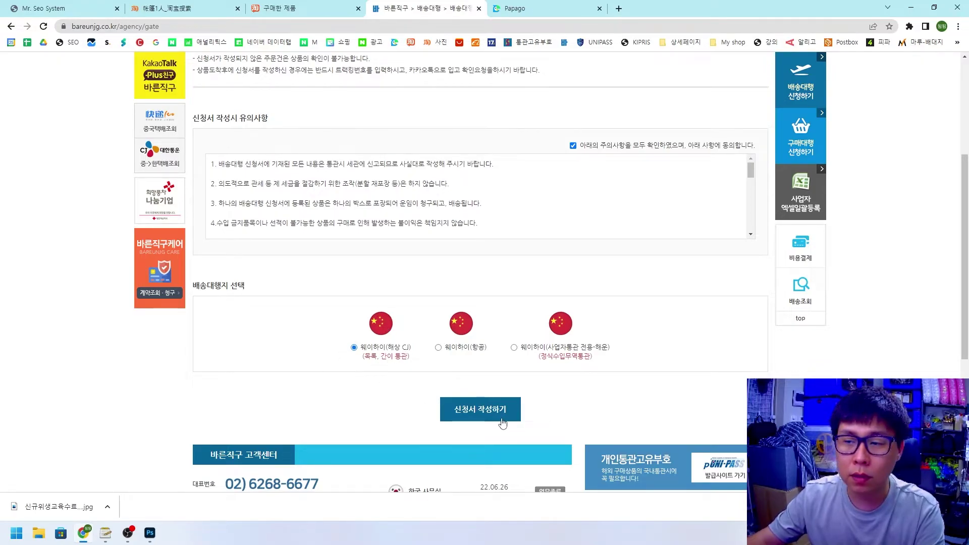
left_click(481, 415)
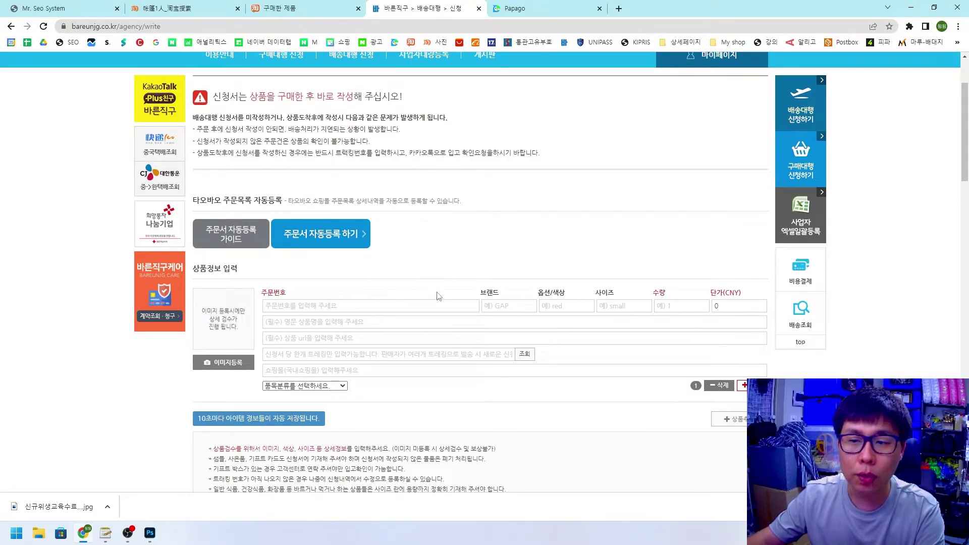
Look over the product entry fields for the order number, English product name and product URL.
scroll(437, 296, "down", 1)
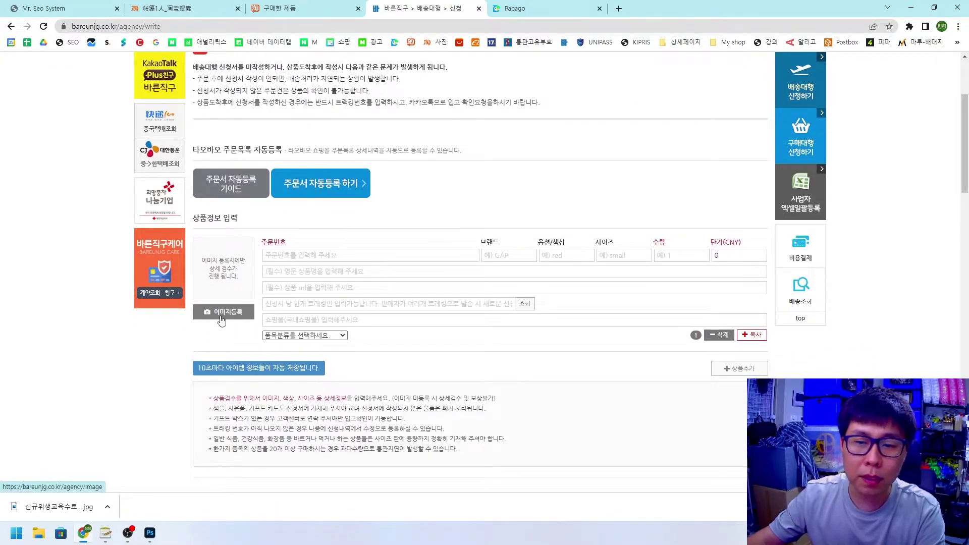
left_click(288, 256)
key("Tab")
key("Tab")
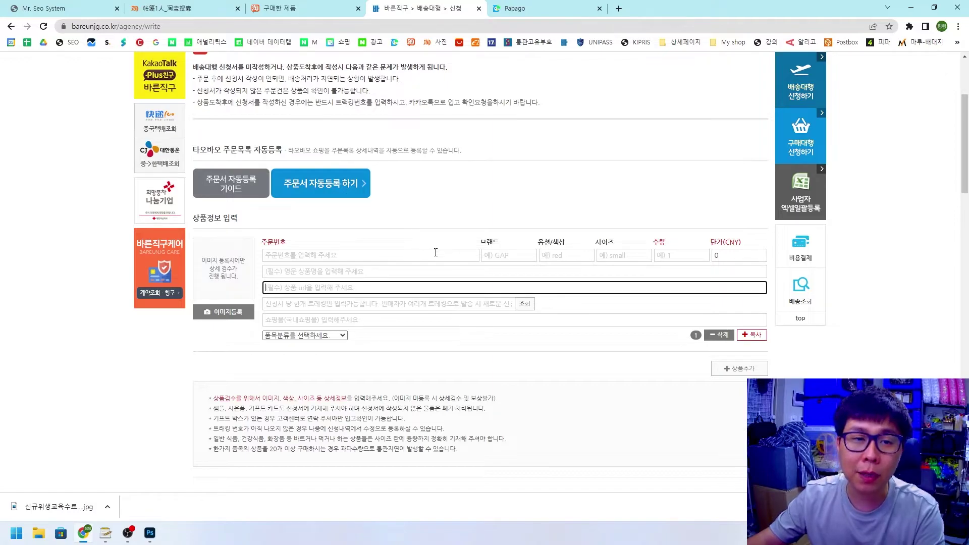
Open the automatic order registration and set its source site to 淘宝网(타오바오).
scroll(328, 239, "up", 1)
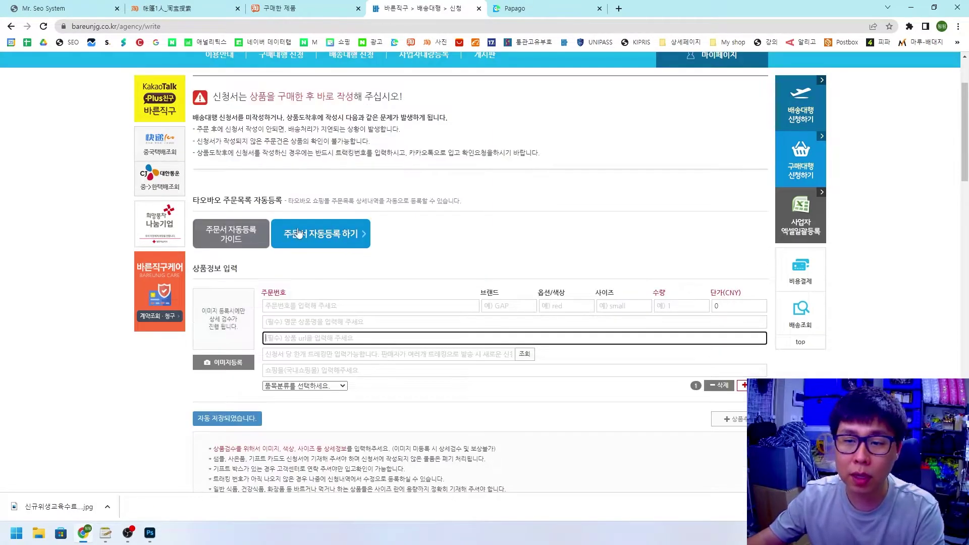
left_click(325, 239)
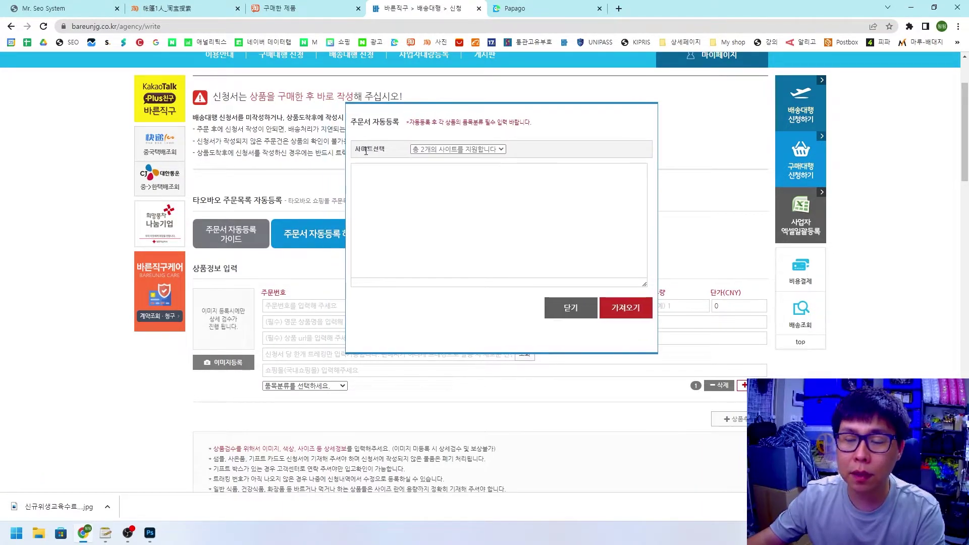
left_click(436, 153)
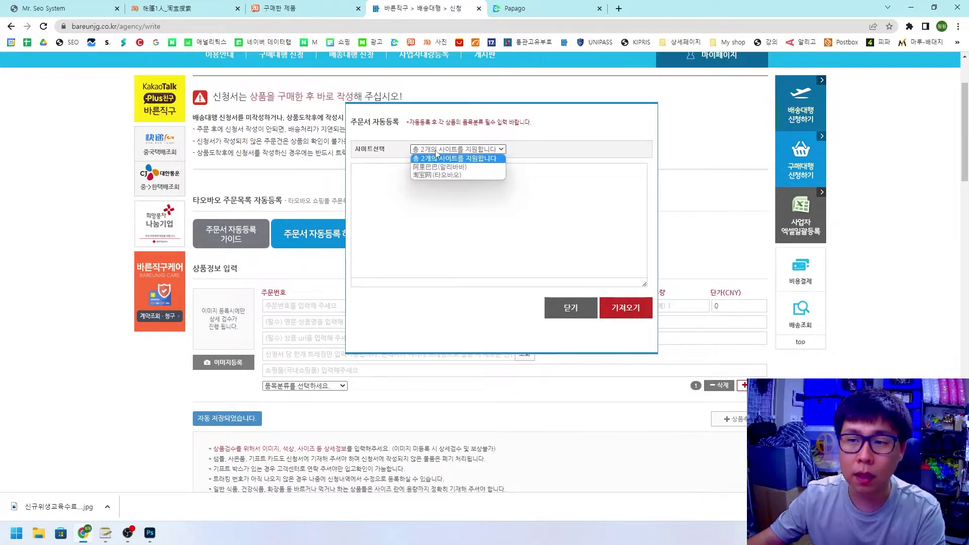
left_click(436, 174)
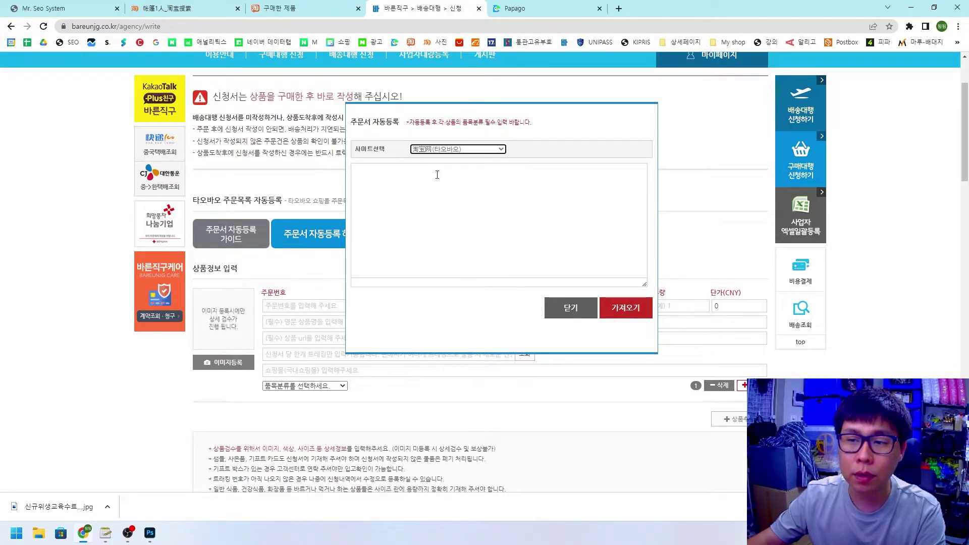
Copy the tent order's number from the Taobao purchase list and search the purchased items for it.
left_click(294, 9)
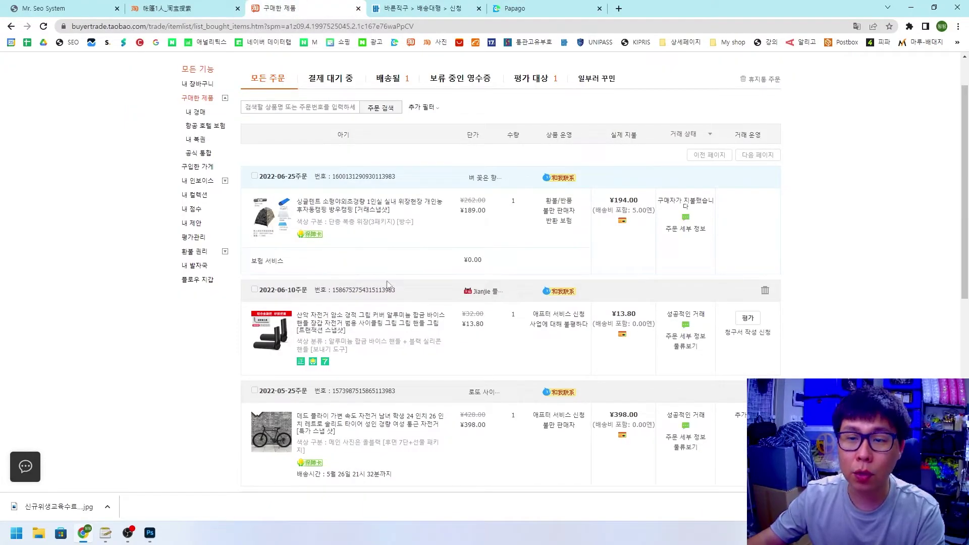
scroll(345, 228, "up", 2)
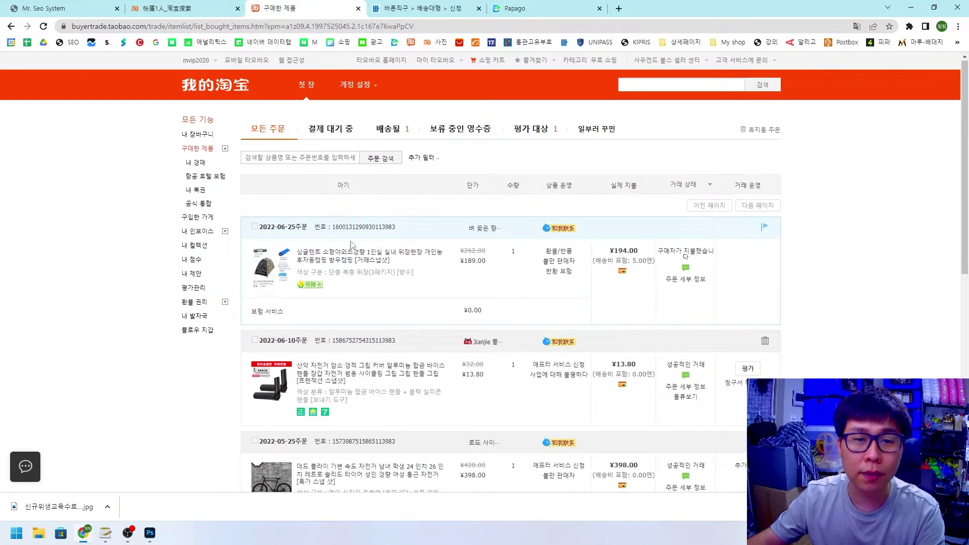
left_click_drag(313, 229, 335, 230)
key("ctrl+c")
left_click(410, 232)
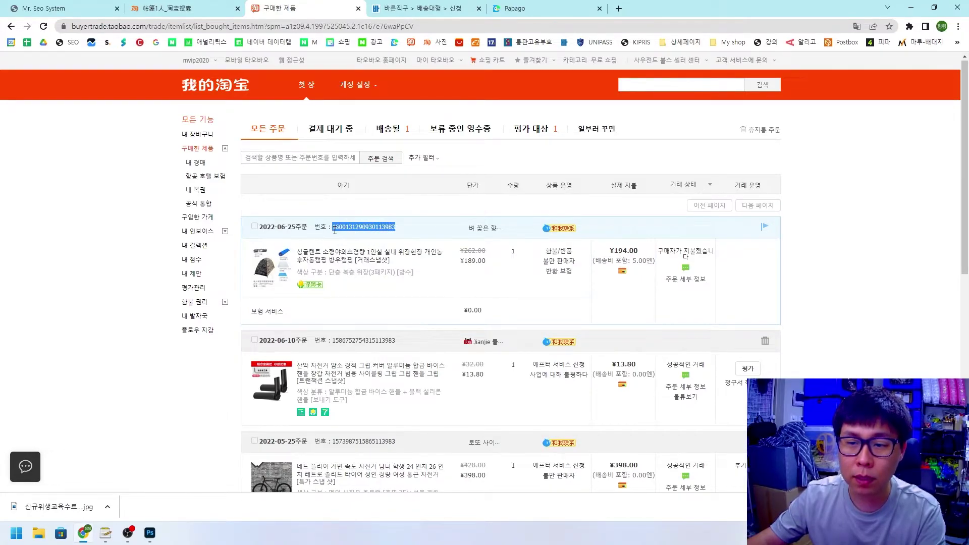
left_click(299, 158)
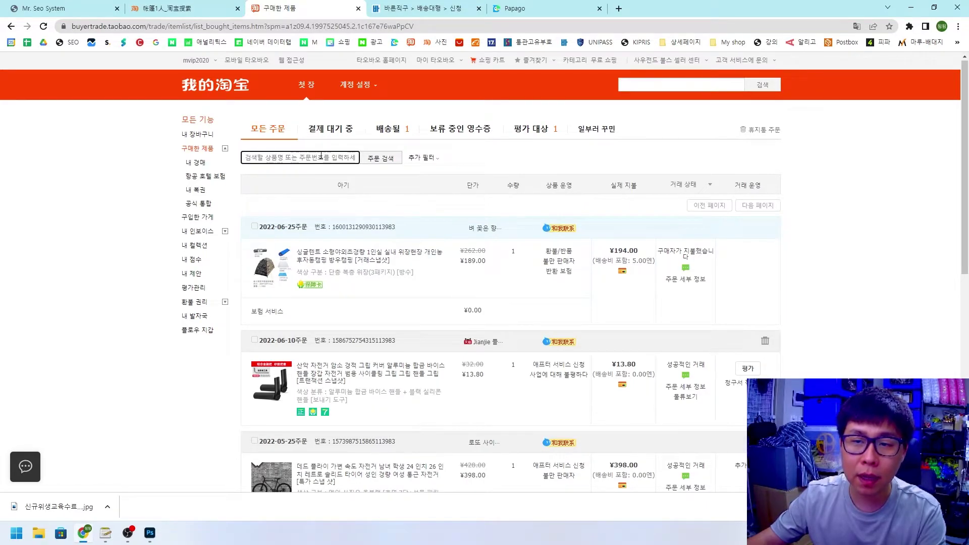
key("ctrl+v")
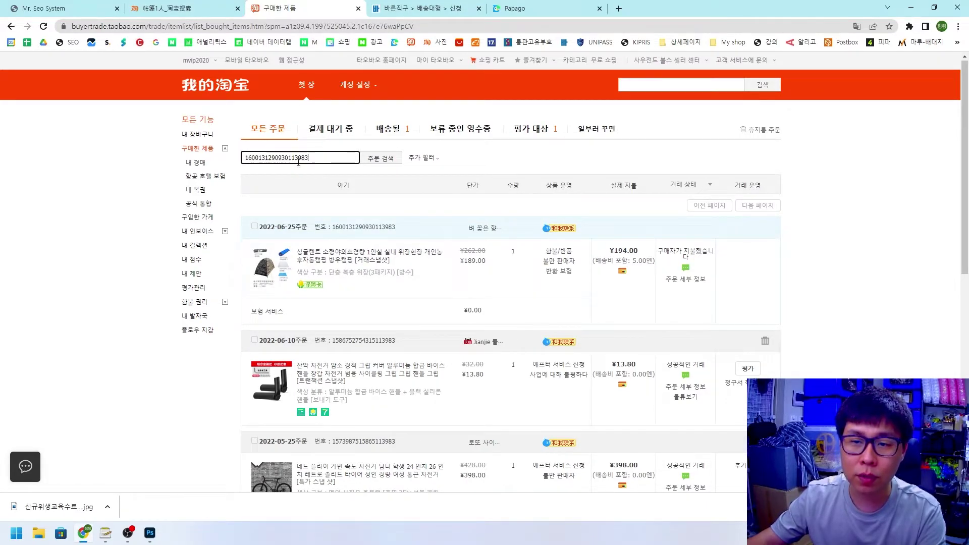
left_click(385, 161)
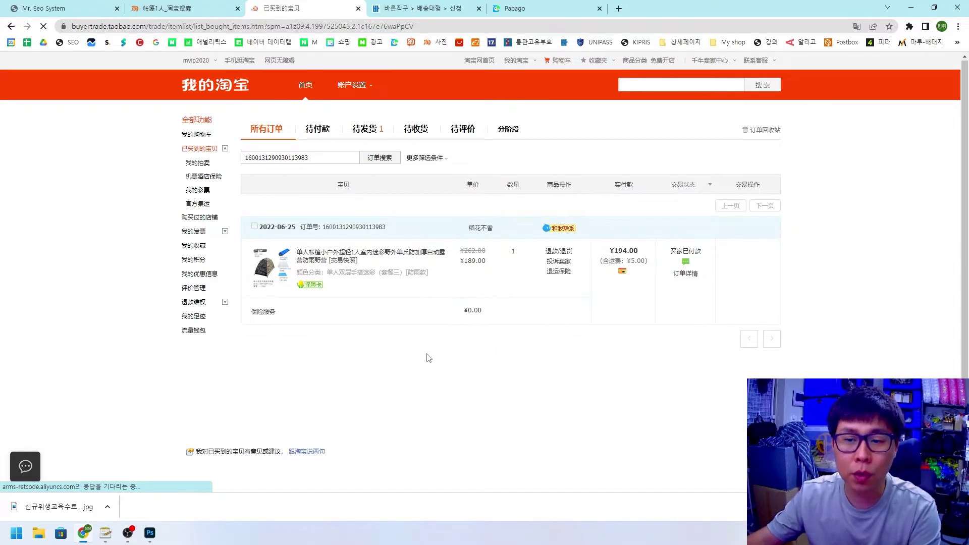
Copy the entire filtered Taobao order page into the automatic registration box and check the pasted tent order.
key("ctrl+a")
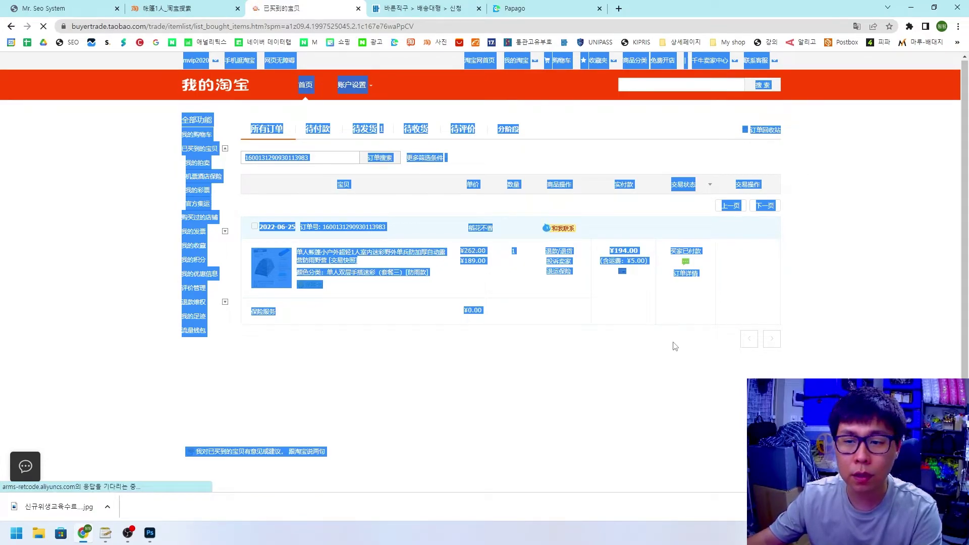
left_click(414, 7)
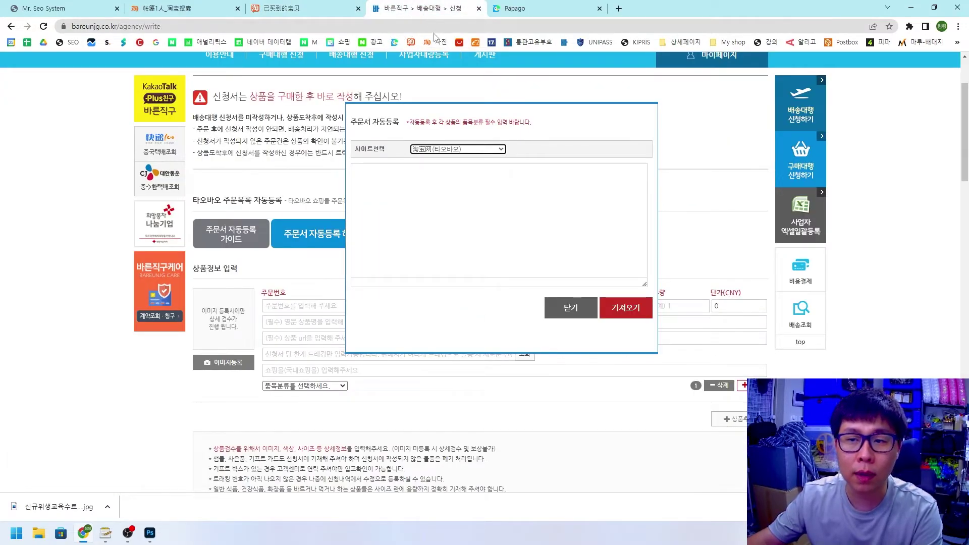
left_click(384, 183)
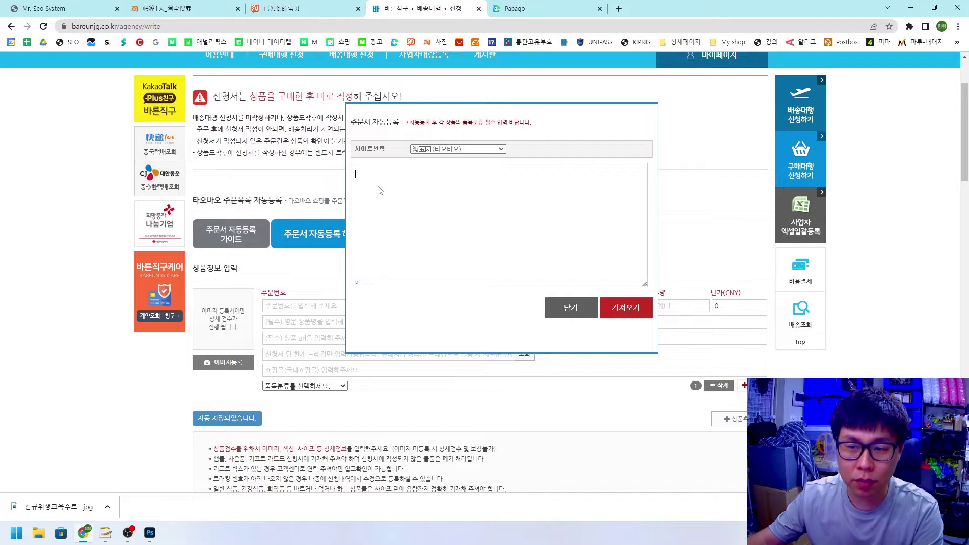
key("ctrl+v")
scroll(487, 339, "down", 3)
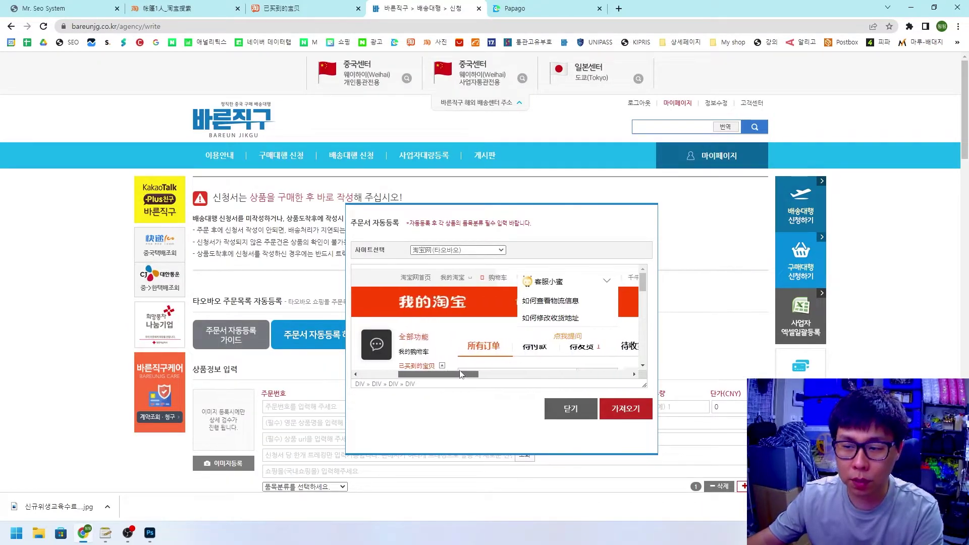
scroll(487, 339, "down", 1)
mouse_move(479, 375)
left_mouse_down()
mouse_move(602, 376)
mouse_move(463, 376)
left_mouse_up()
scroll(429, 376, "up", 1)
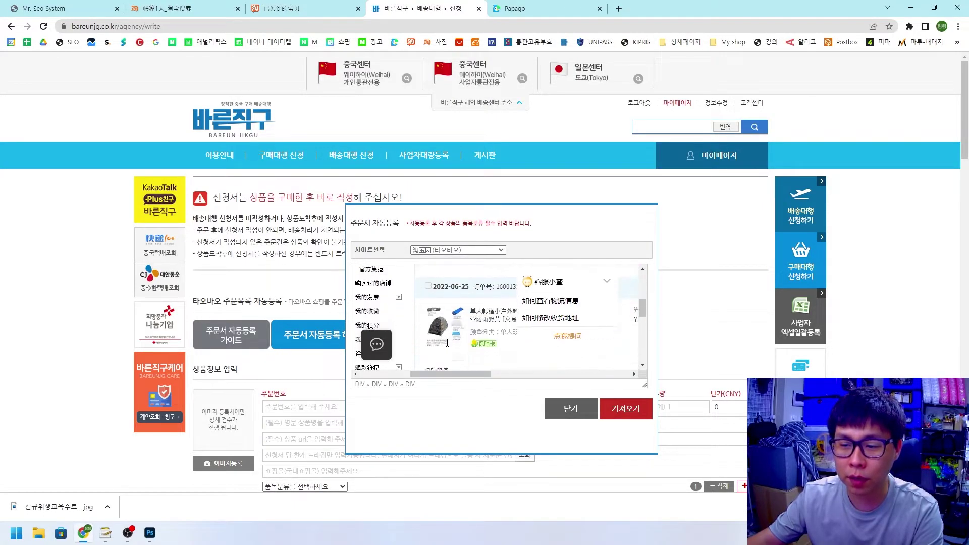
Import the pasted tent order into the application's product information and check the full option/color text.
left_click(628, 413)
scroll(523, 356, "down", 2)
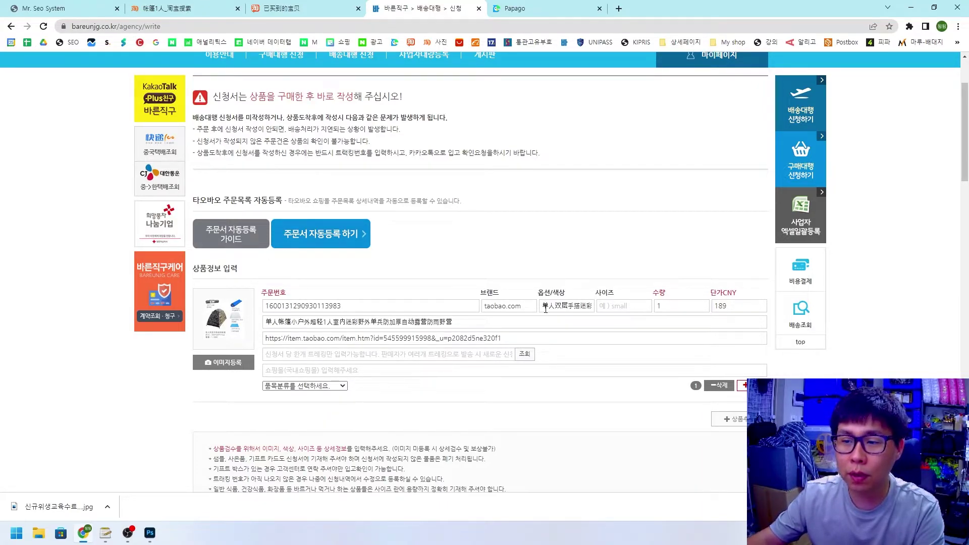
left_click_drag(593, 306, 585, 308)
left_click(571, 307)
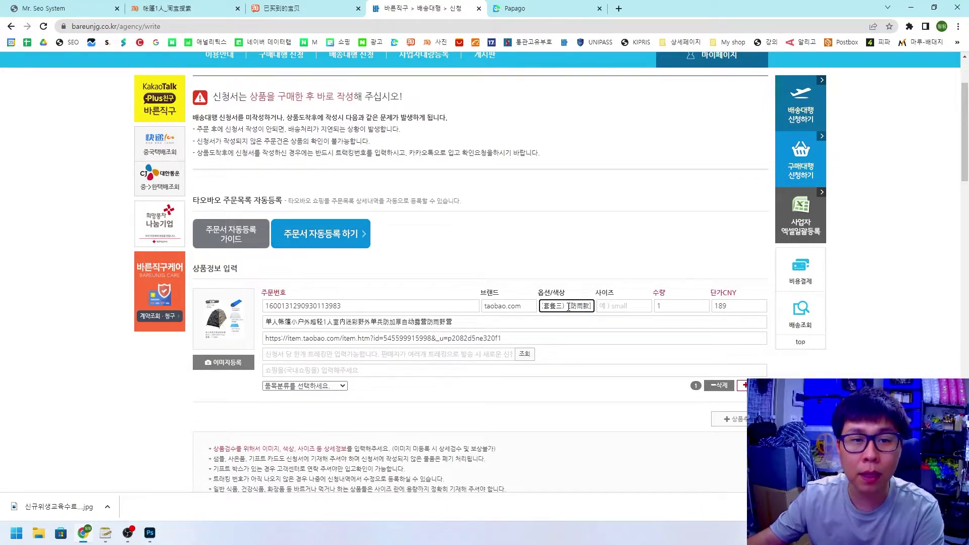
Copy the tent's option/color text 单人双层手搭迷彩（套餐三）[防雨款] and translate it from simplified Chinese to English in Papago.
triple_click(569, 306)
left_click(515, 8)
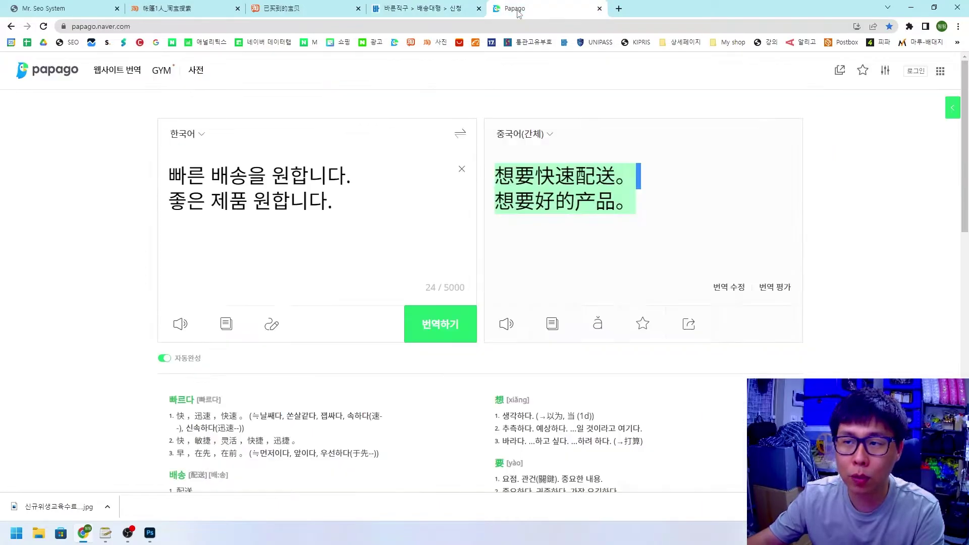
left_click(460, 133)
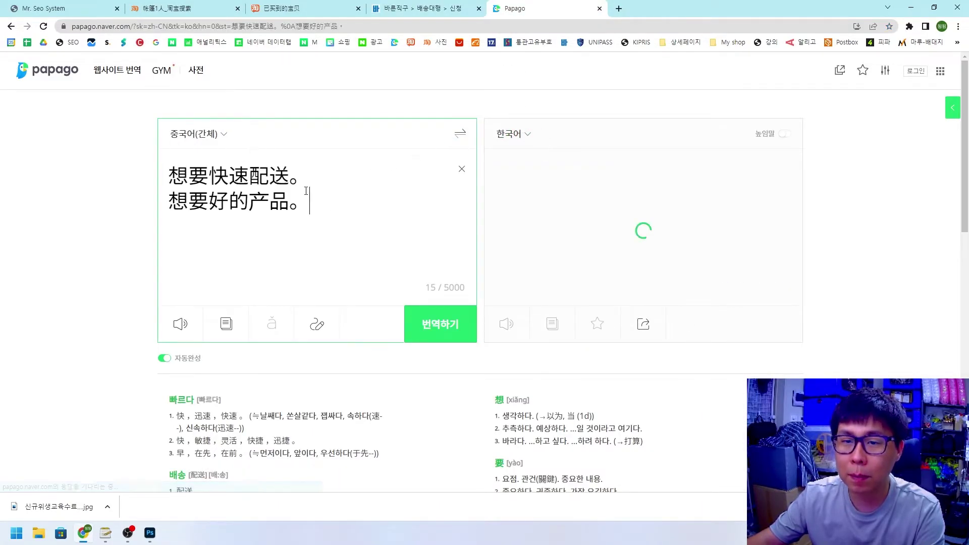
key("ctrl+a")
type("单人双层手搭迷彩（套餐三）[防雨款]")
left_click(511, 134)
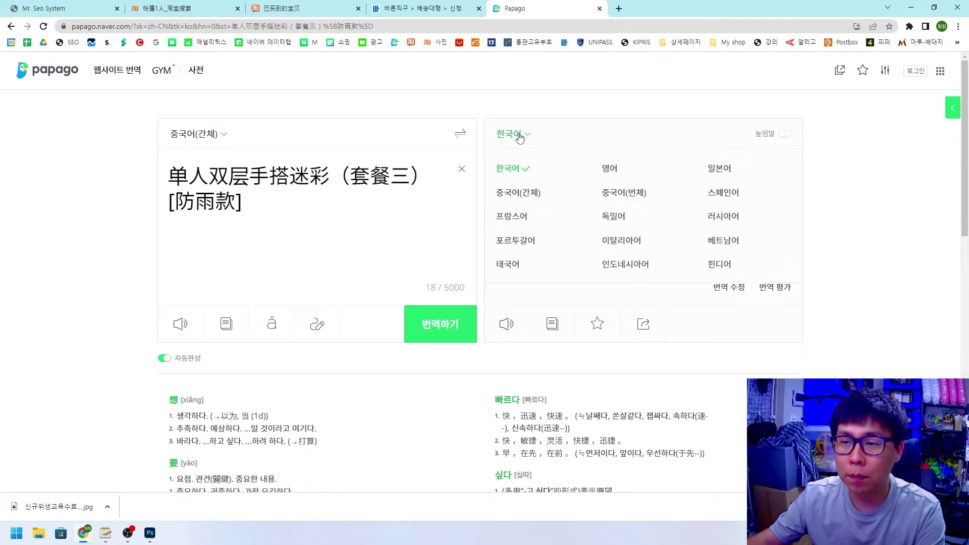
left_click(611, 166)
Back in the 바른직구 application, replace the option/color text with "single double hand camouflage (package 3) [rainproof model]".
key("ctrl+shift+Tab")
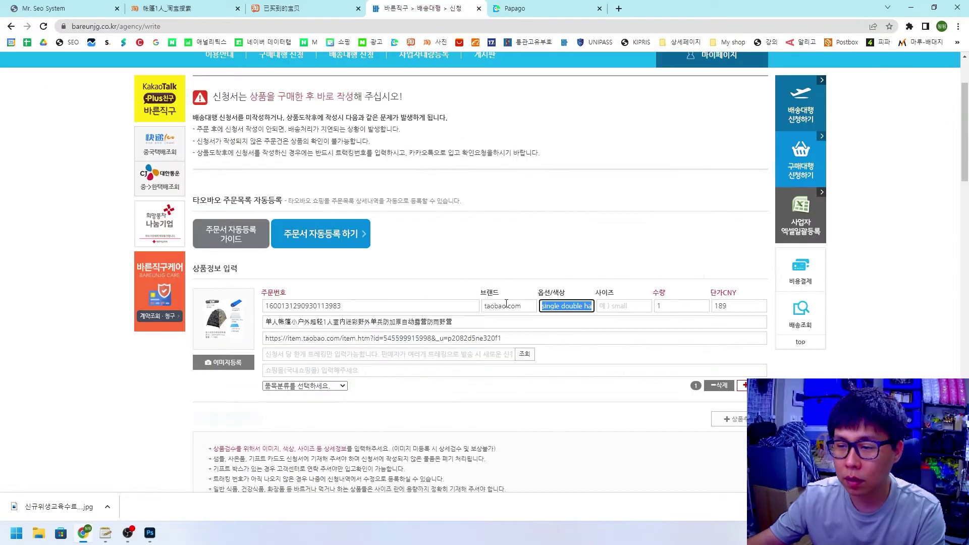
type("single double hand camouflage (package 3) [rainproof model]")
triple_click(567, 310)
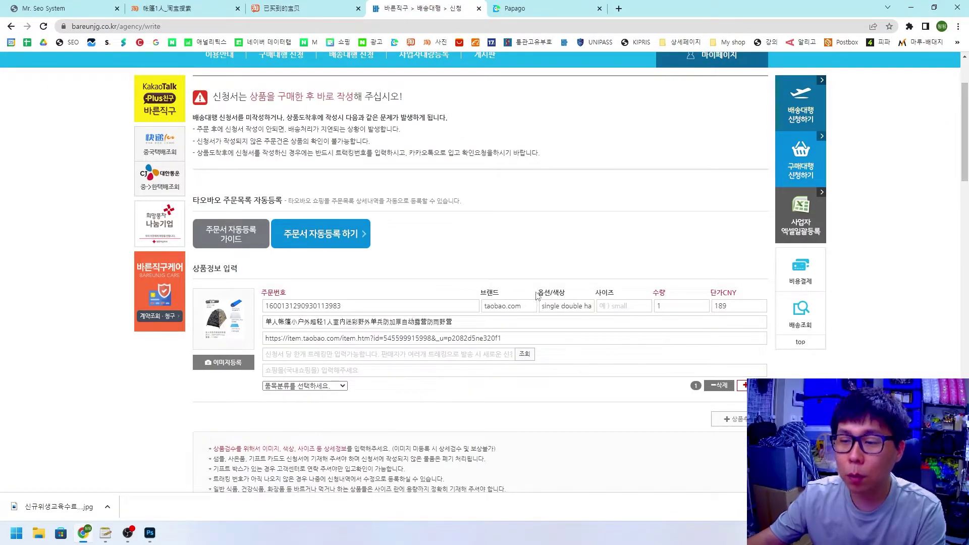
left_click_drag(542, 307, 552, 307)
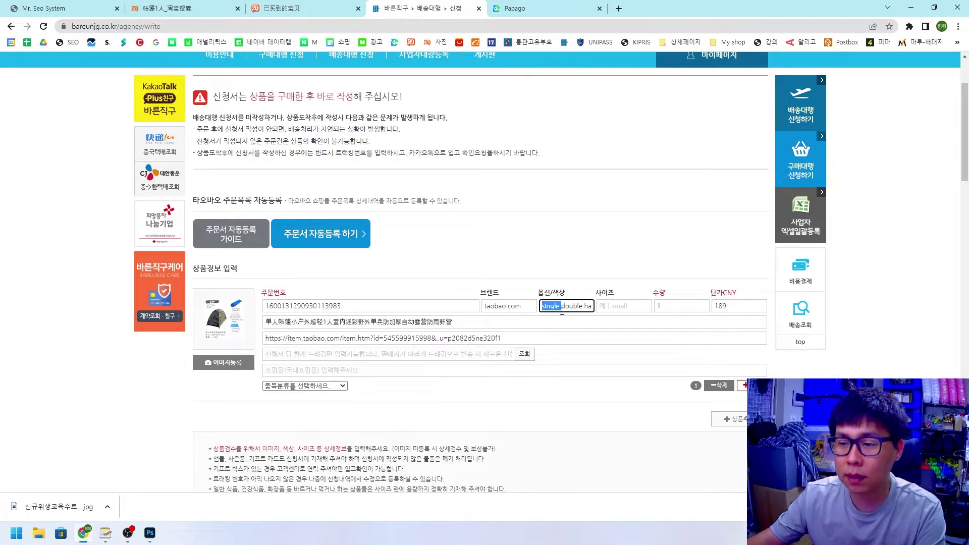
left_click(599, 319)
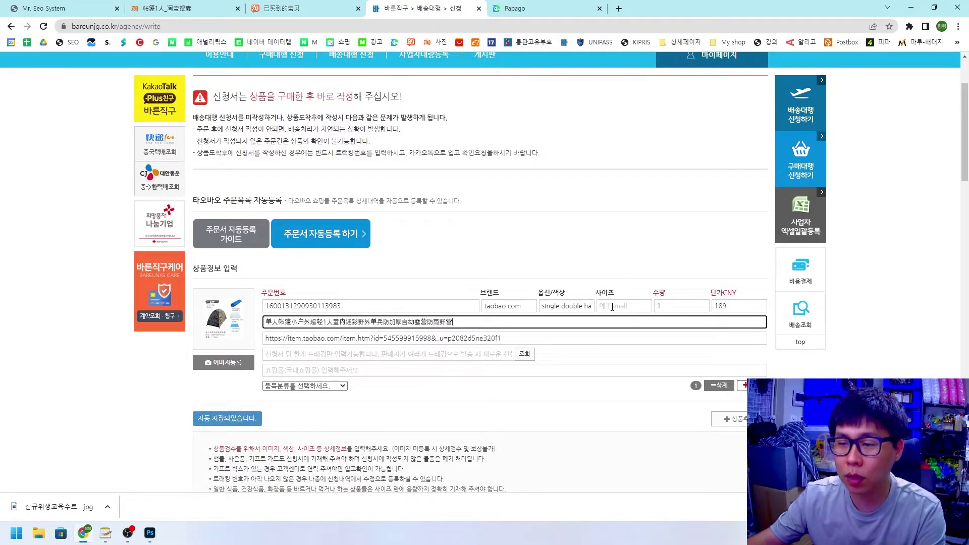
left_click(613, 306)
left_click(333, 339)
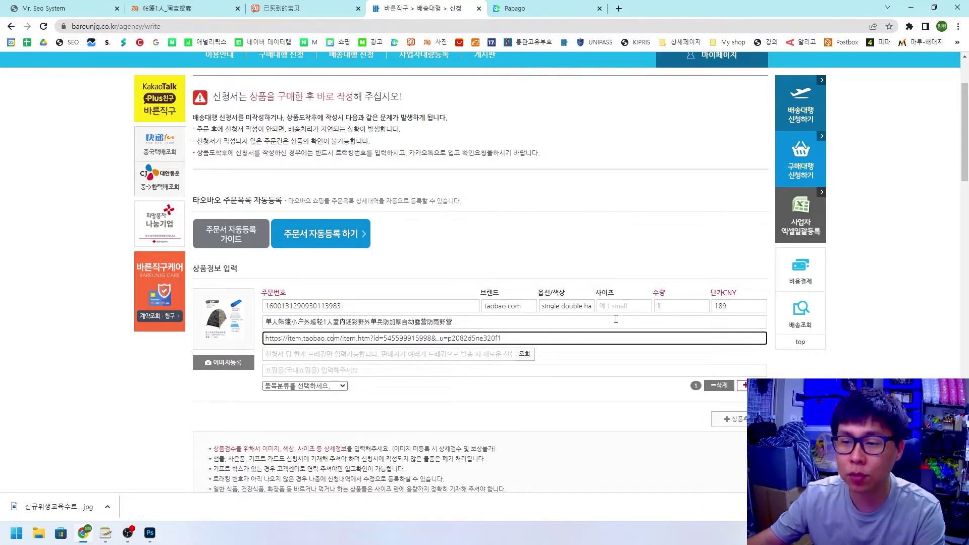
triple_click(386, 393)
left_click(267, 359)
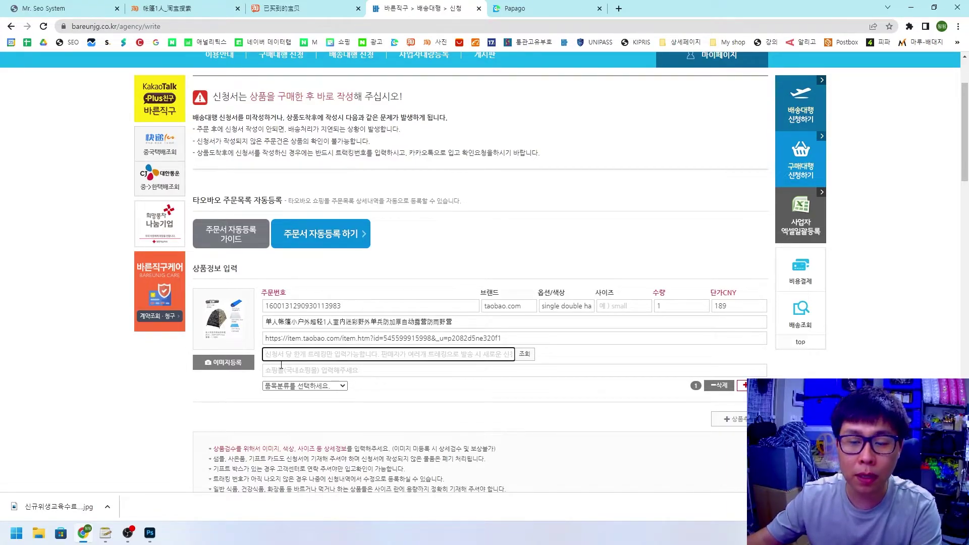
left_click(282, 368)
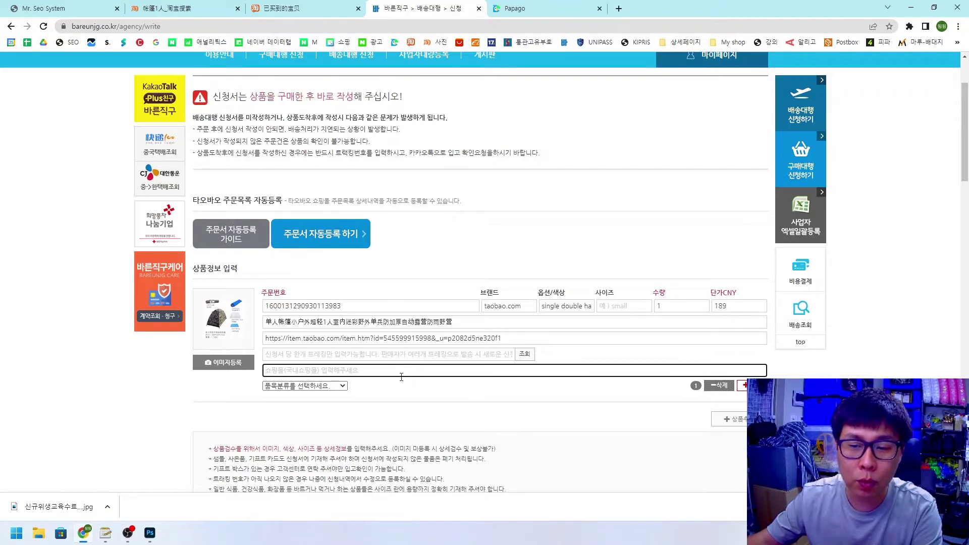
left_click(291, 399)
Classify the tent under the category 레저/스포츠 용품 with the subcategory 텐트.
left_click(278, 389)
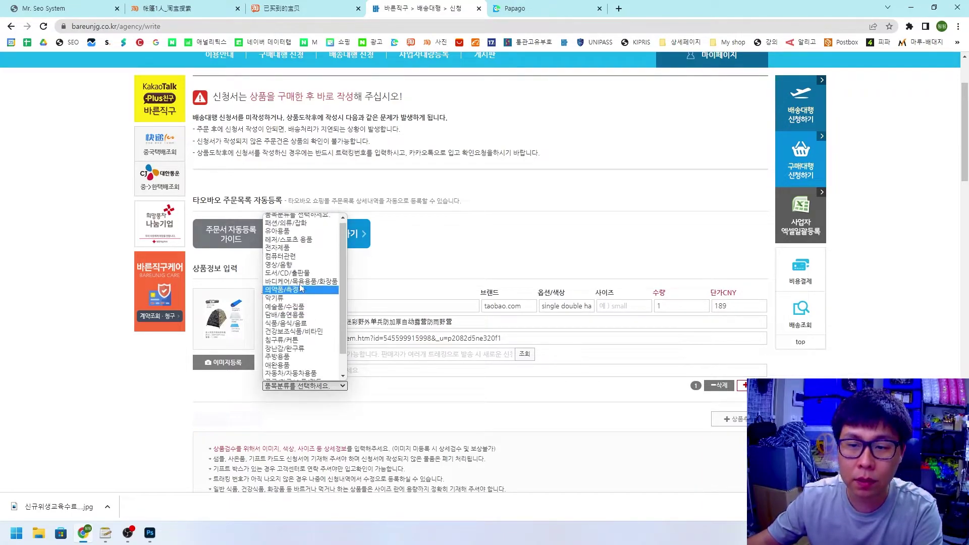
left_click(298, 243)
left_click(375, 386)
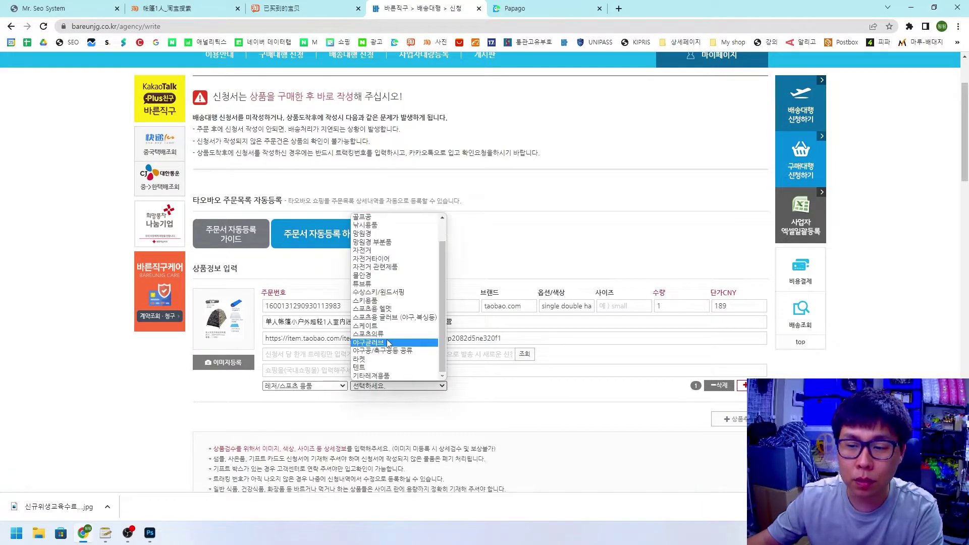
left_click(363, 369)
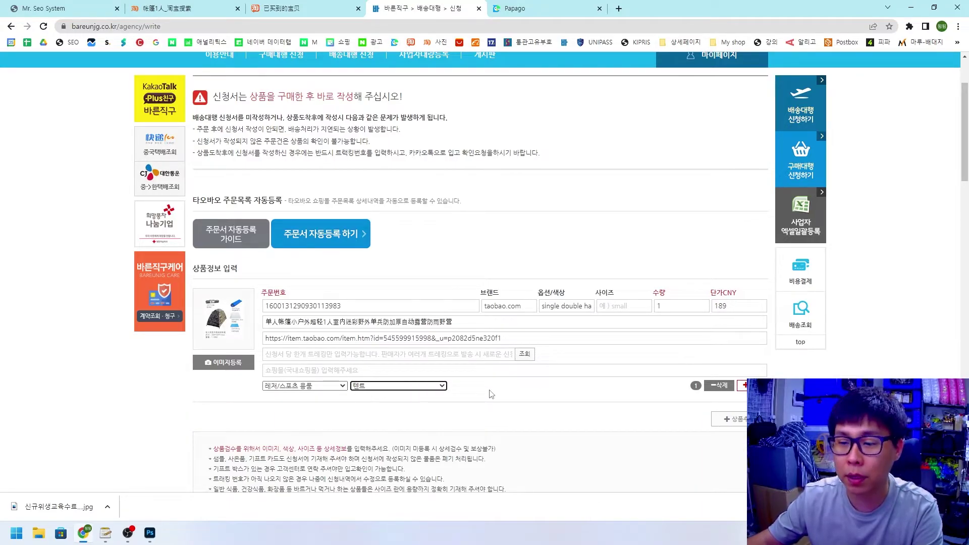
Review the 바른직구 care service, release, removal and packing options, and the inspection and other additional services.
scroll(491, 394, "down", 4)
scroll(424, 342, "down", 3)
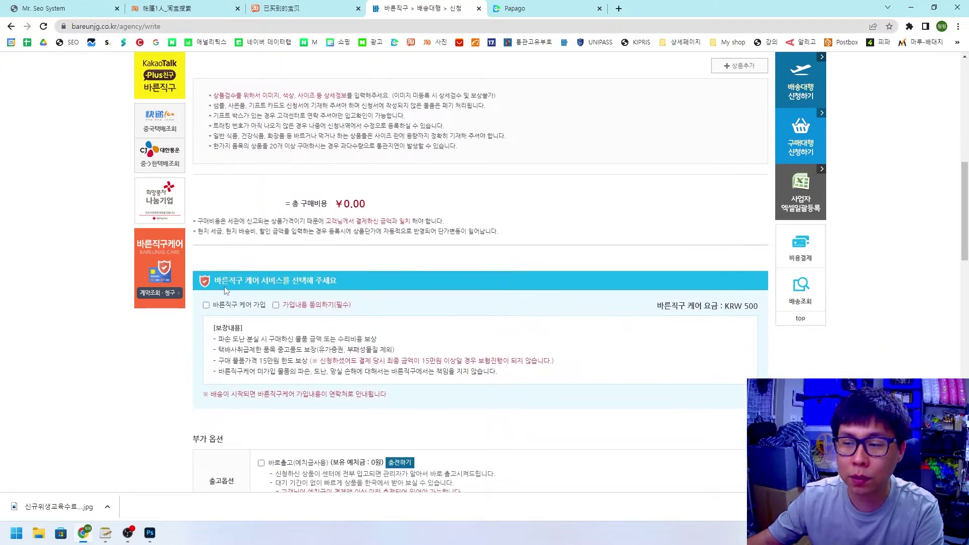
scroll(233, 291, "down", 1)
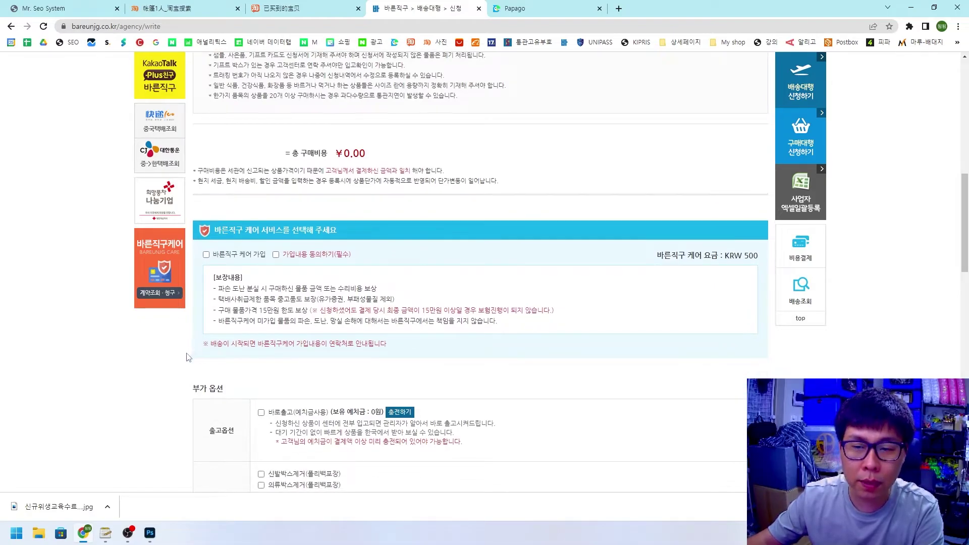
scroll(188, 357, "down", 1)
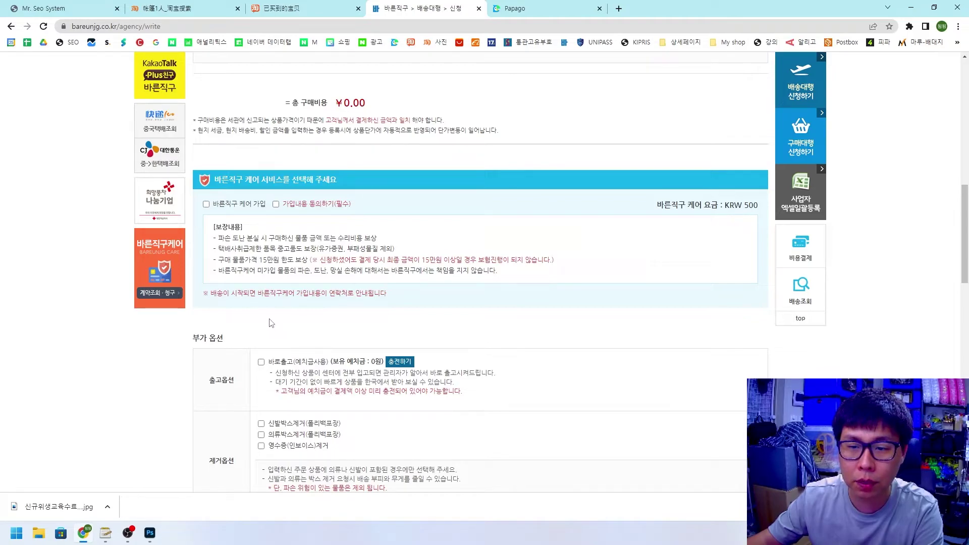
scroll(269, 323, "down", 5)
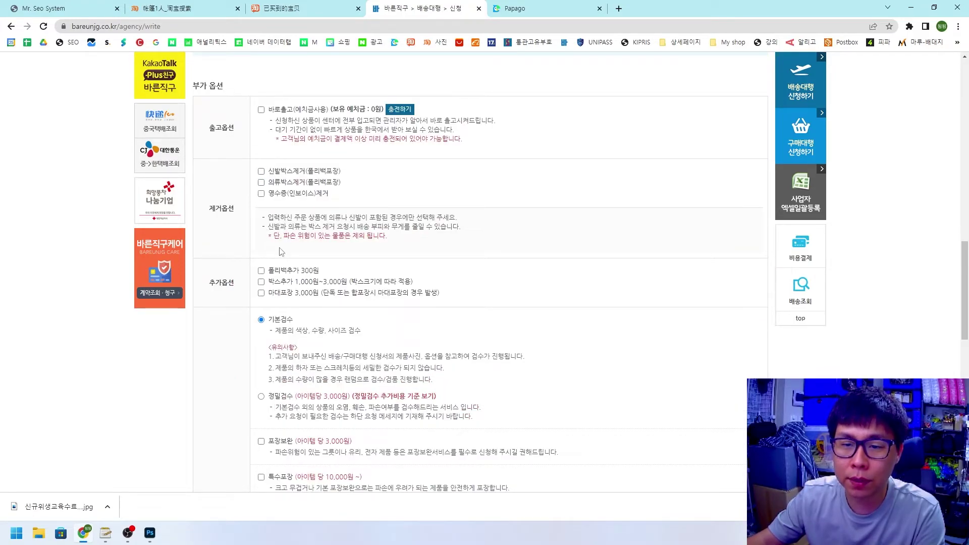
scroll(248, 239, "down", 2)
scroll(248, 239, "down", 2)
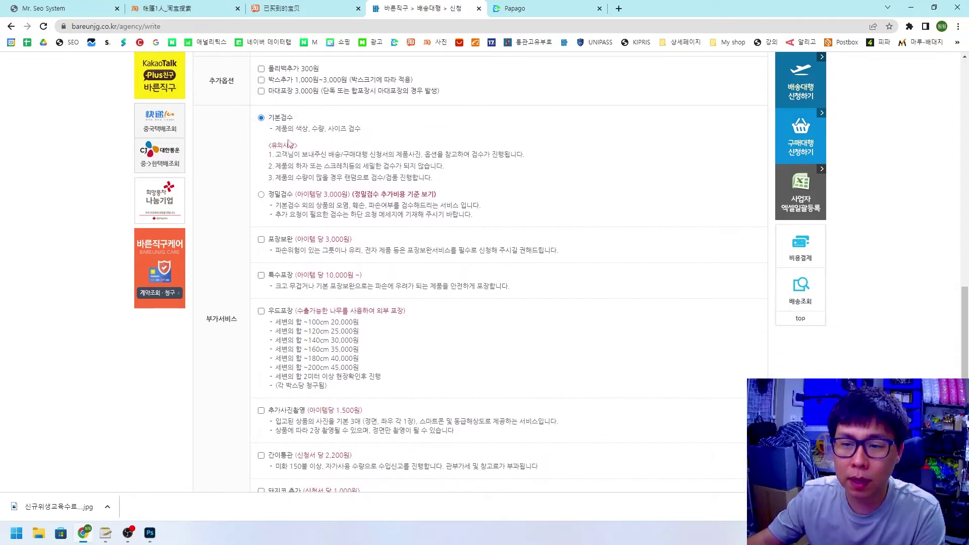
scroll(304, 134, "up", 3)
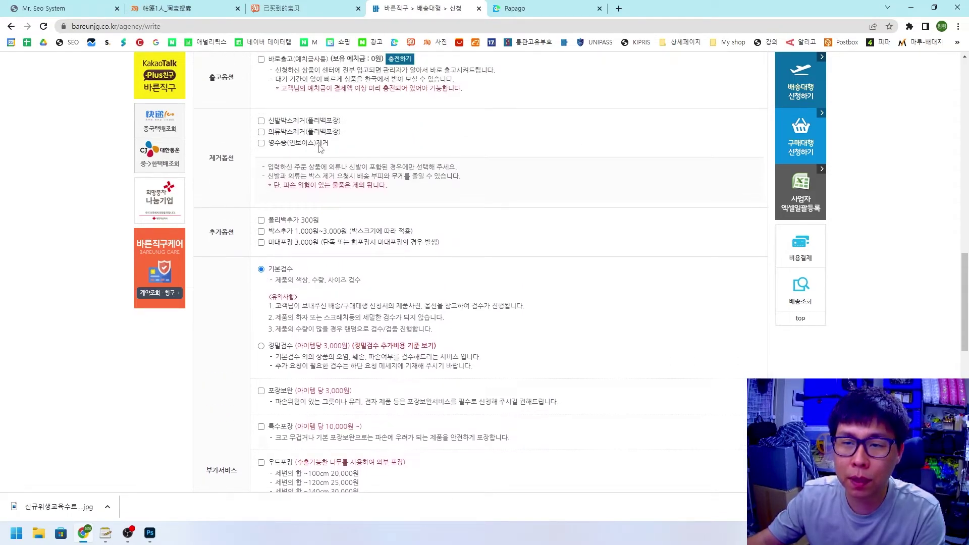
scroll(276, 208, "down", 2)
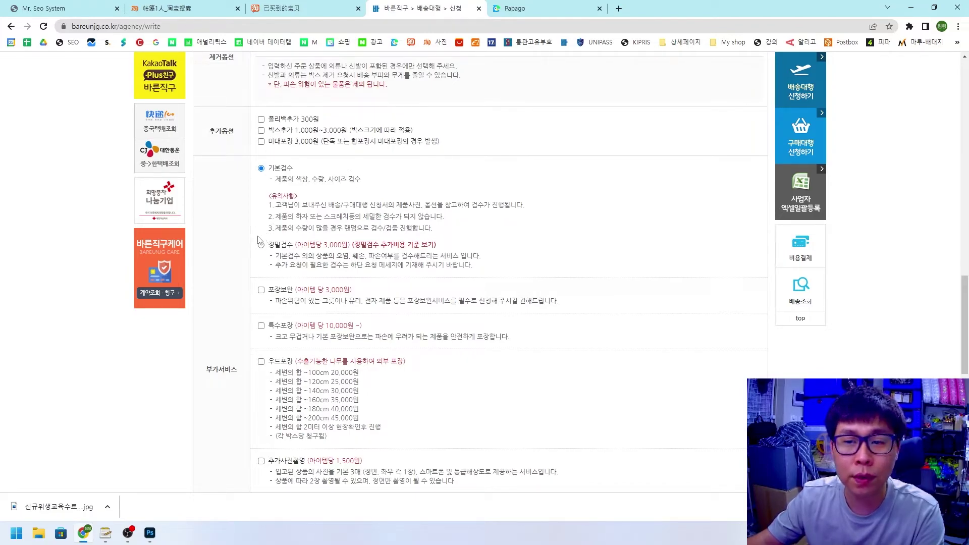
scroll(259, 241, "down", 1)
scroll(250, 230, "down", 1)
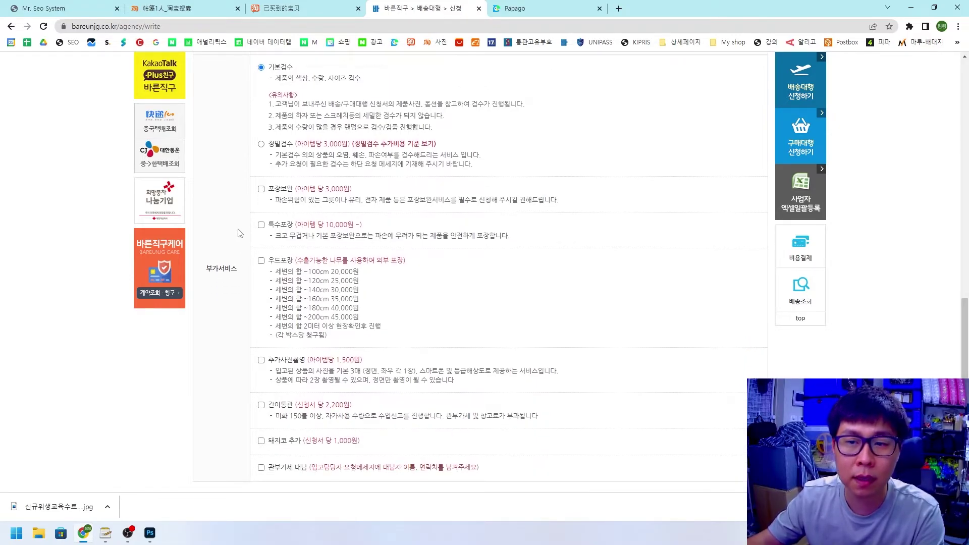
scroll(240, 232, "up", 1)
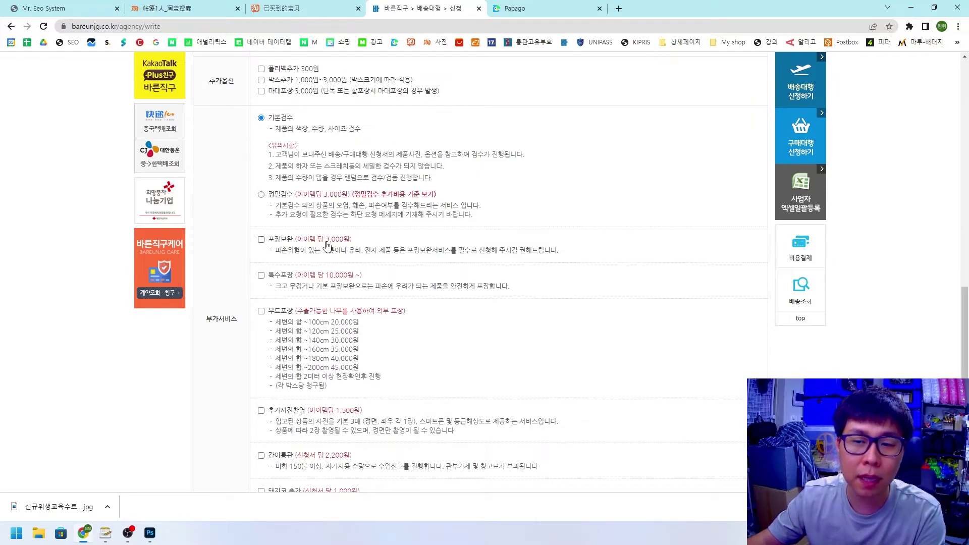
scroll(326, 246, "down", 1)
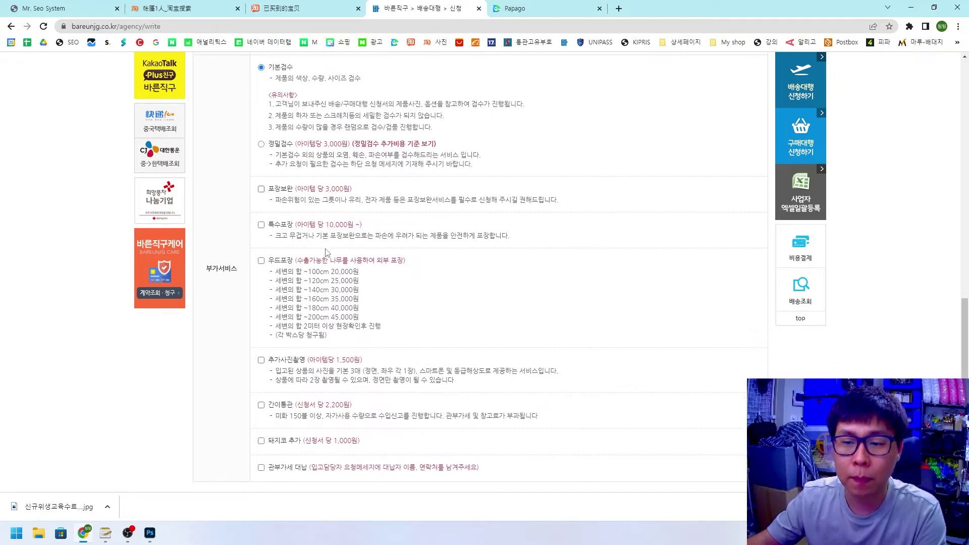
scroll(252, 275, "down", 1)
scroll(270, 193, "down", 3)
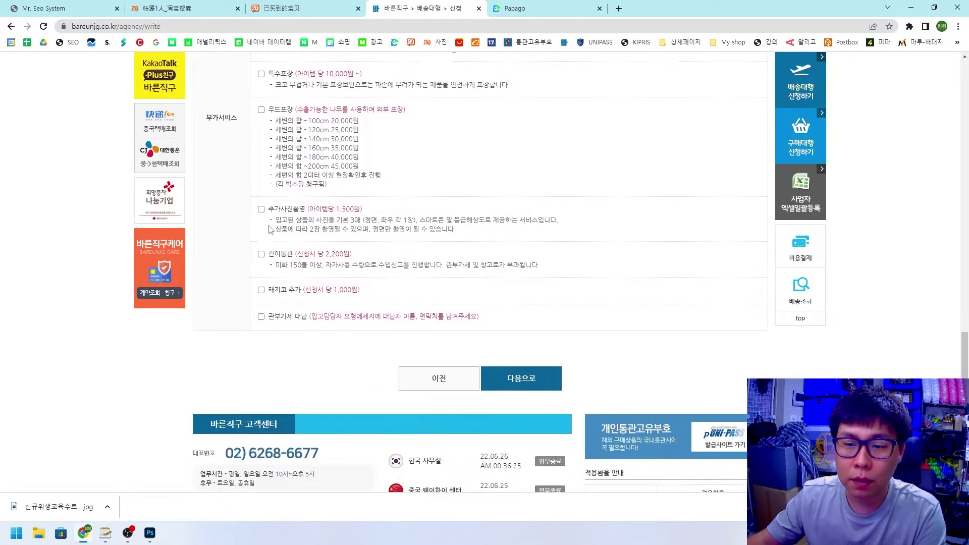
scroll(266, 259, "down", 1)
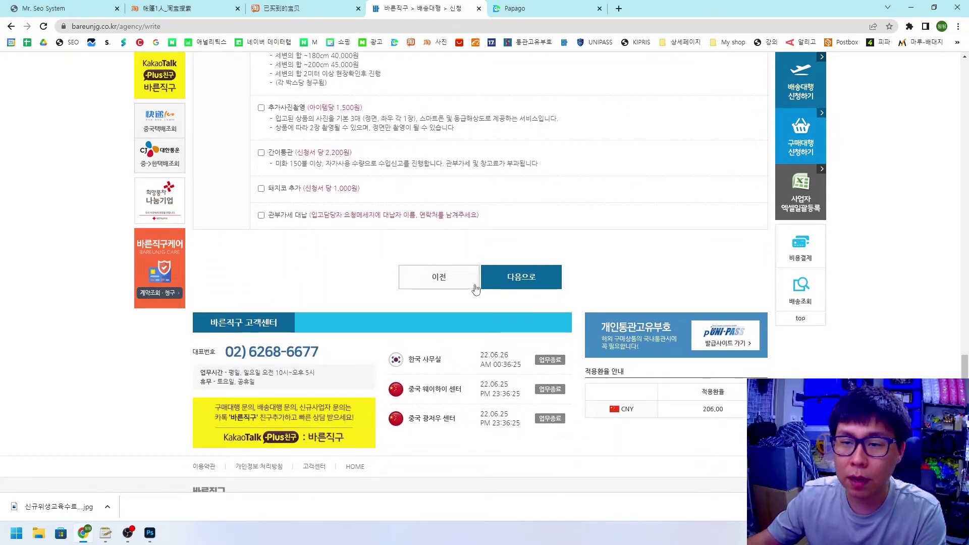
Continue to the recipient information page and review its required fields.
left_click(523, 285)
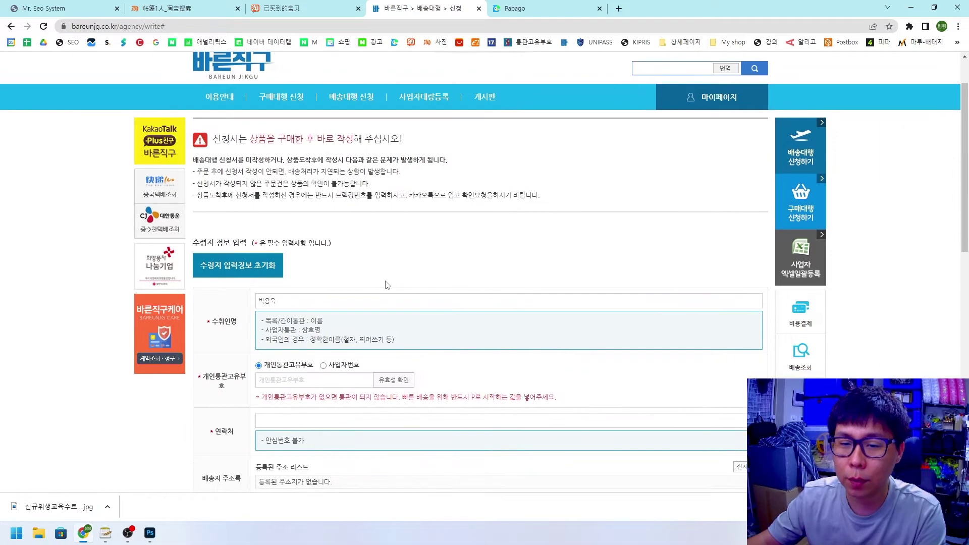
scroll(333, 242, "down", 3)
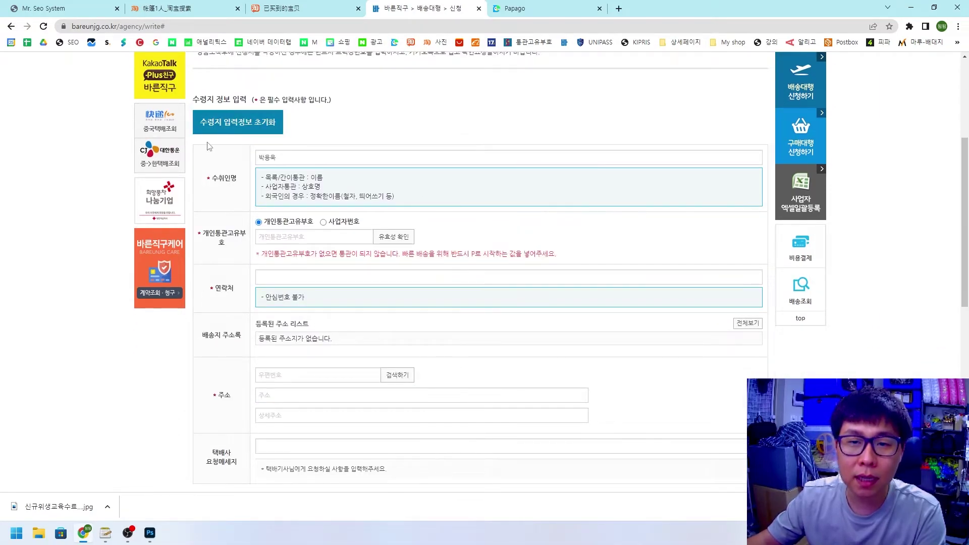
left_click_drag(200, 100, 248, 100)
left_click(373, 113)
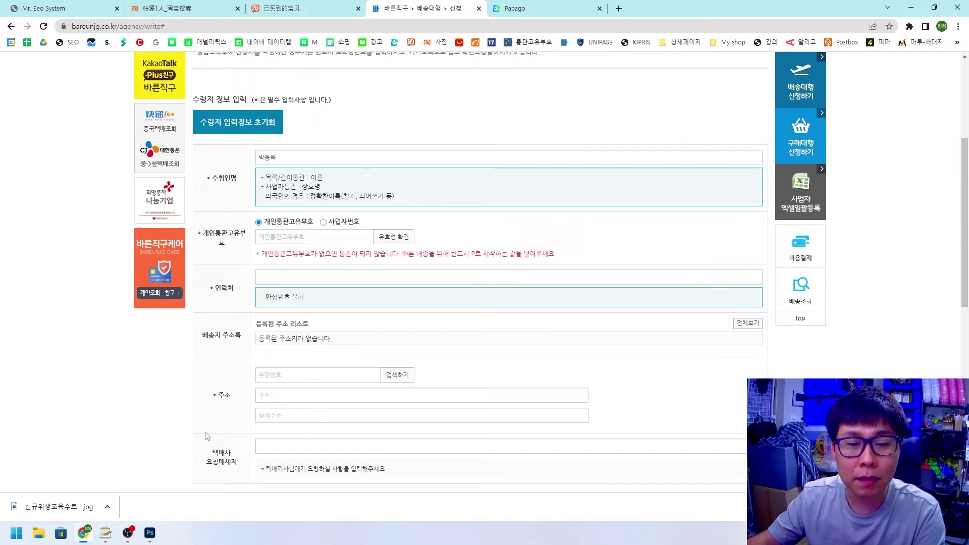
left_click(150, 533)
mouse_move(547, 374)
left_mouse_down()
mouse_move(600, 447)
mouse_move(639, 427)
mouse_move(575, 441)
mouse_move(535, 396)
mouse_move(288, 401)
mouse_move(249, 385)
mouse_move(235, 413)
mouse_move(130, 439)
mouse_move(223, 348)
mouse_move(221, 424)
left_mouse_up()
key("alt+Tab")
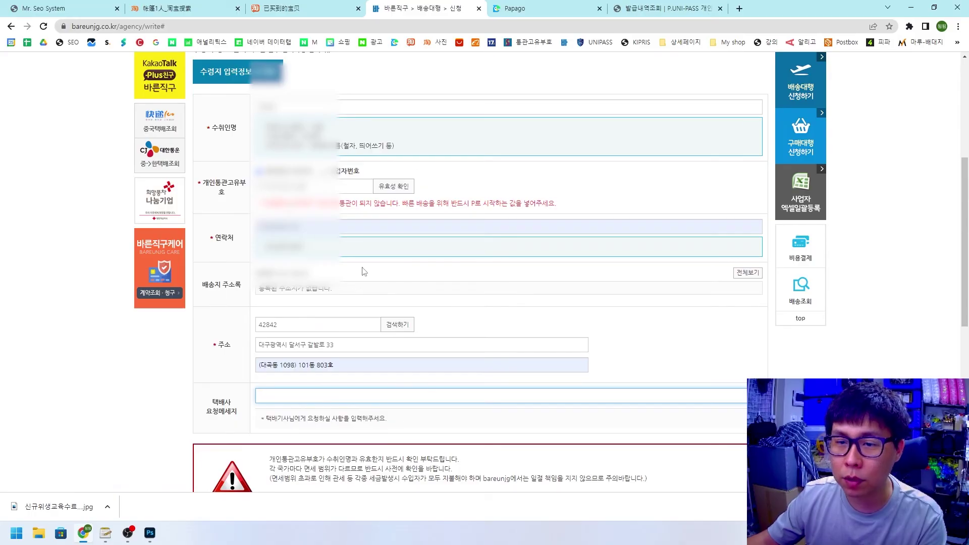
Submit the shipping application and accept the confirmation that the customs code matches the recipient.
scroll(444, 368, "down", 3)
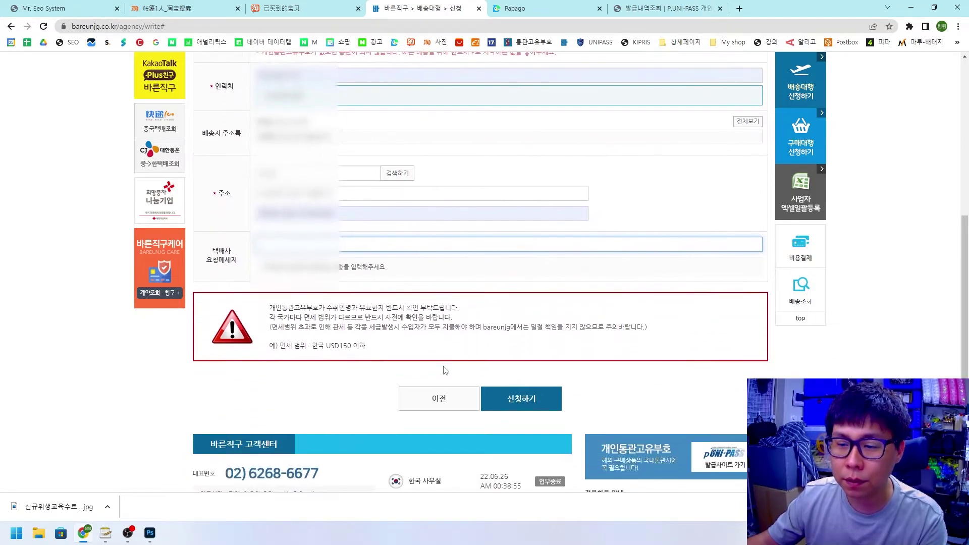
left_click(517, 399)
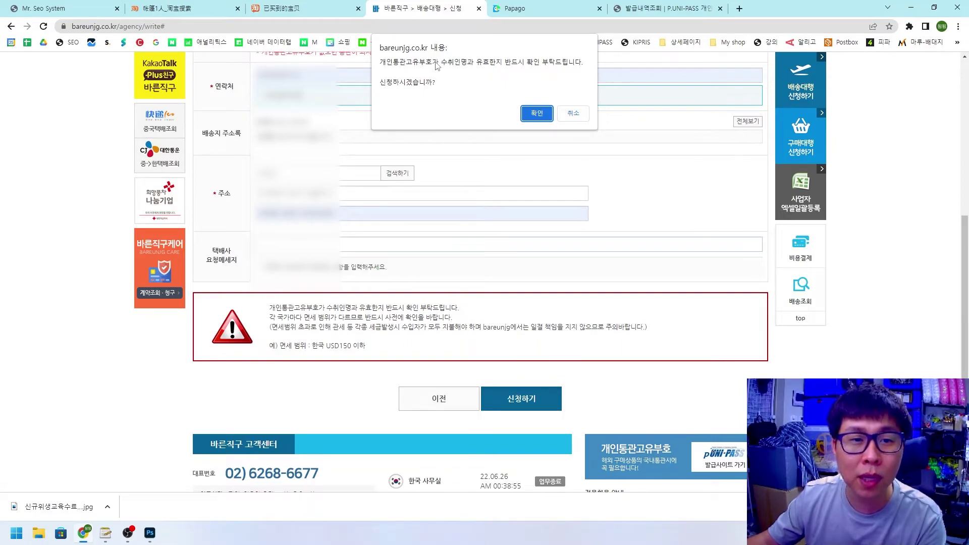
left_click(536, 114)
left_click_drag(383, 65, 487, 64)
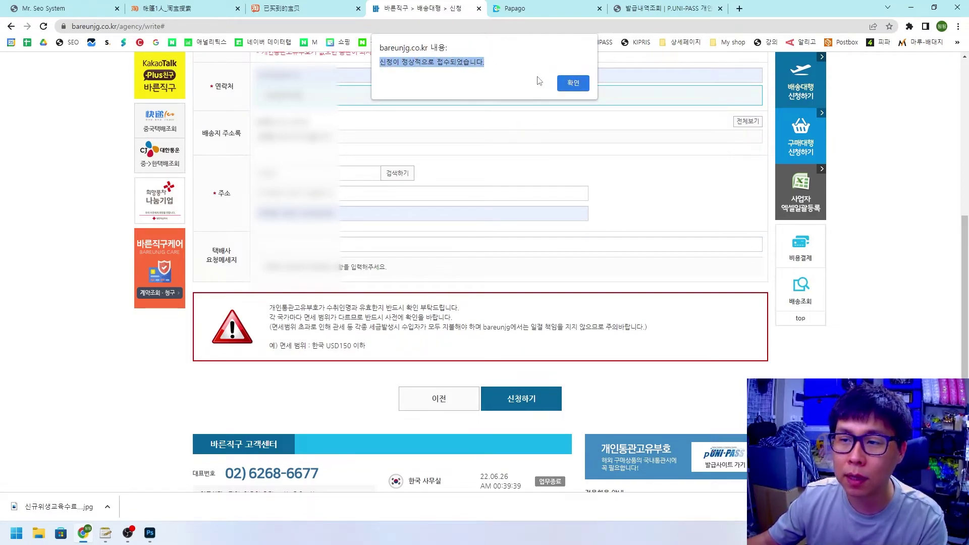
left_click(572, 82)
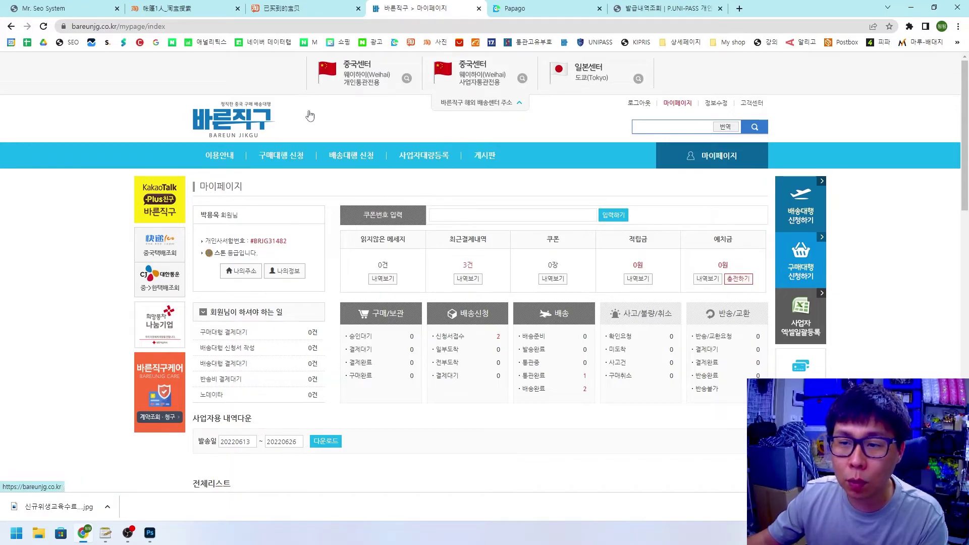
Open the 신청서접수 list under 배송신청 on 마이페이지 to check the submitted tent application.
left_click(259, 115)
left_click(679, 109)
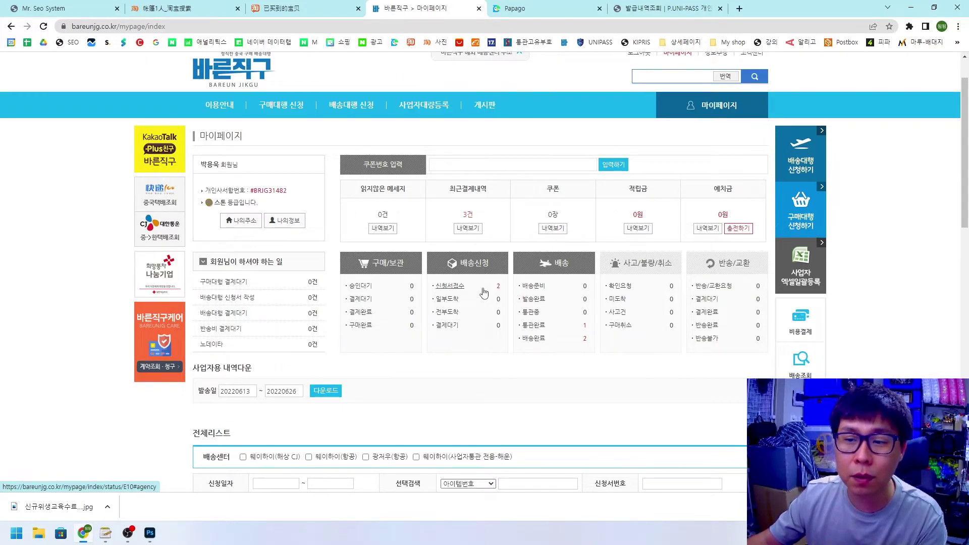
left_click(457, 289)
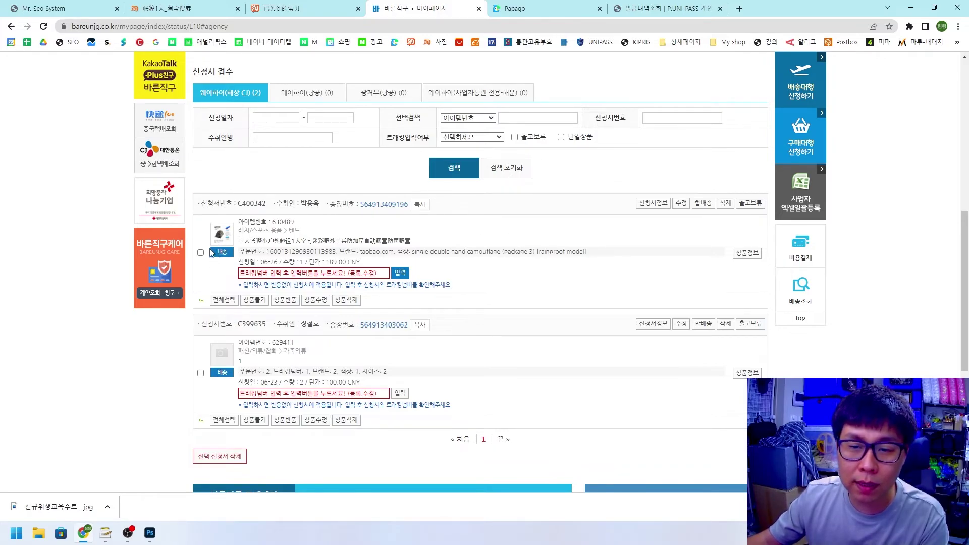
Examine the tracking number entry of the tent application in the 신청서 접수 list, and reload the page.
left_click(266, 273)
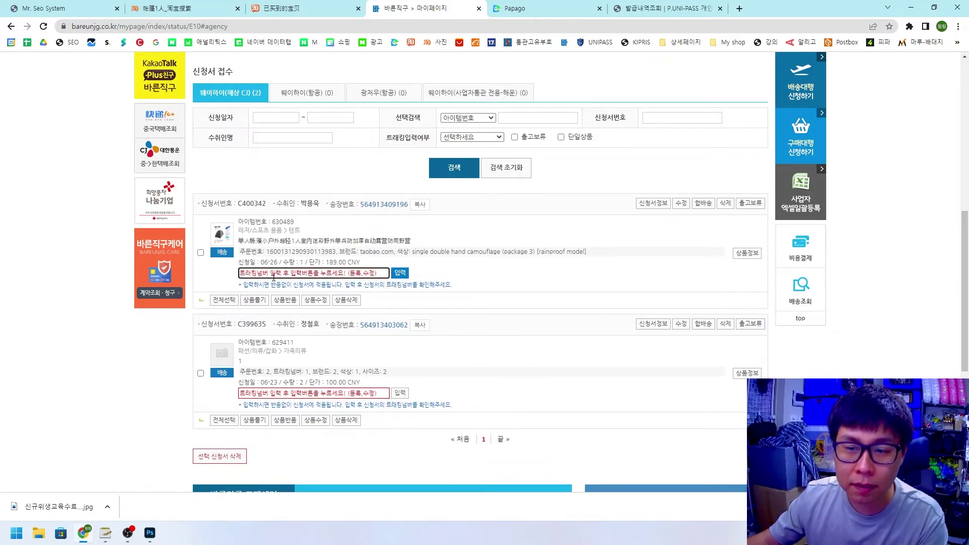
left_click(400, 274)
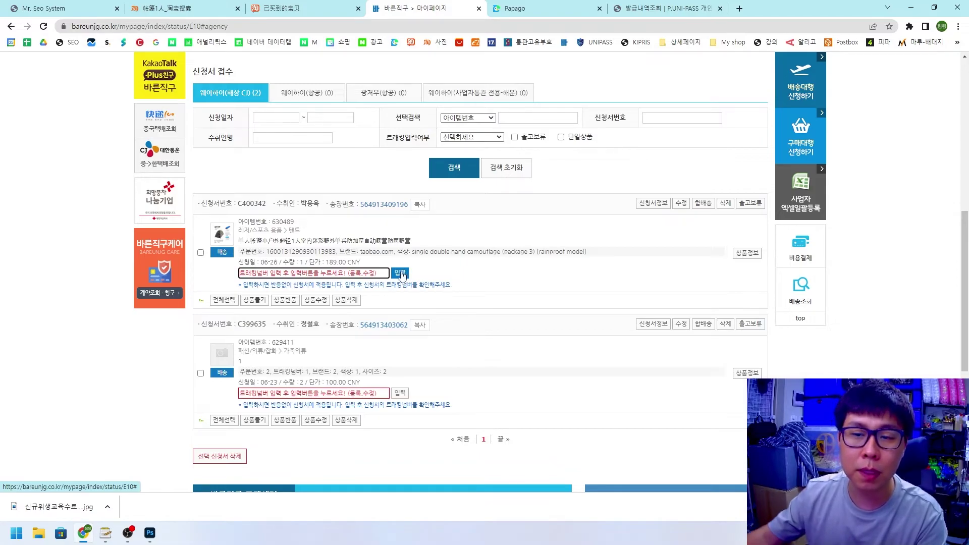
left_click(44, 28)
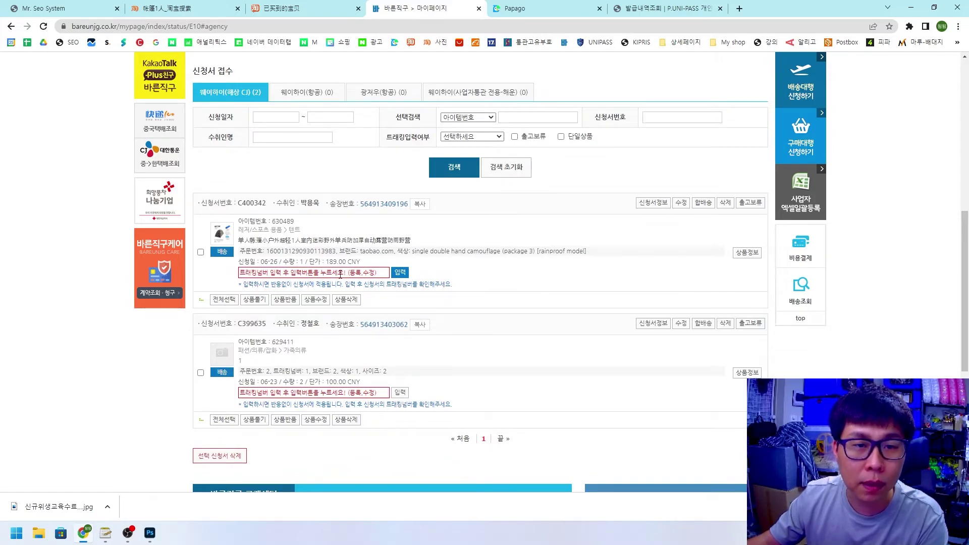
Review the order status overview on 마이페이지 and the tent application, and switch to the purchasing flow diagram in Photoshop.
scroll(580, 102, "up", 8)
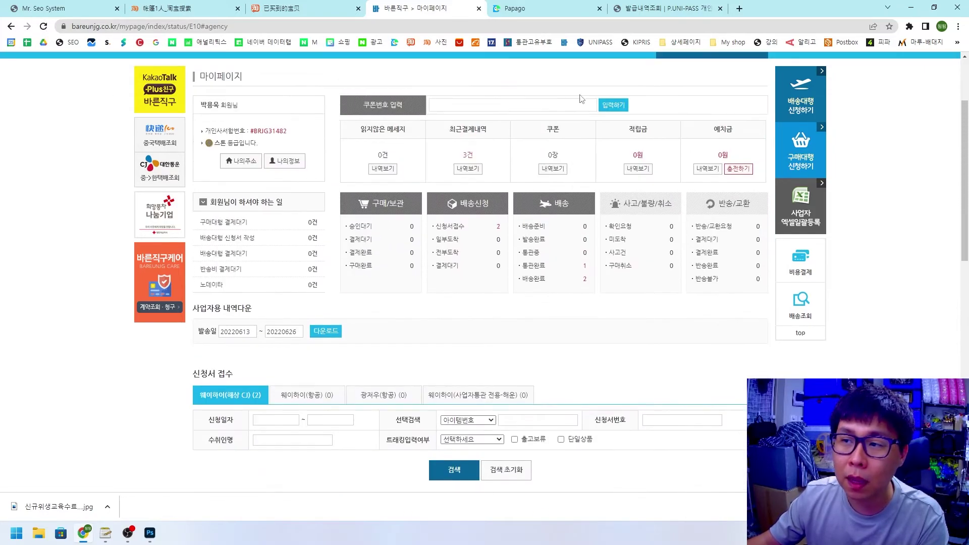
scroll(556, 164, "down", 2)
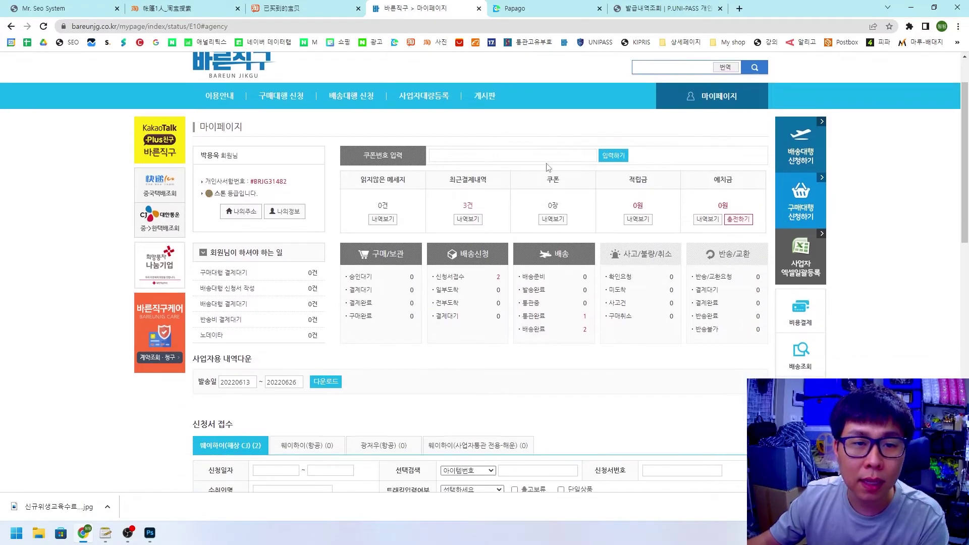
scroll(426, 234, "down", 3)
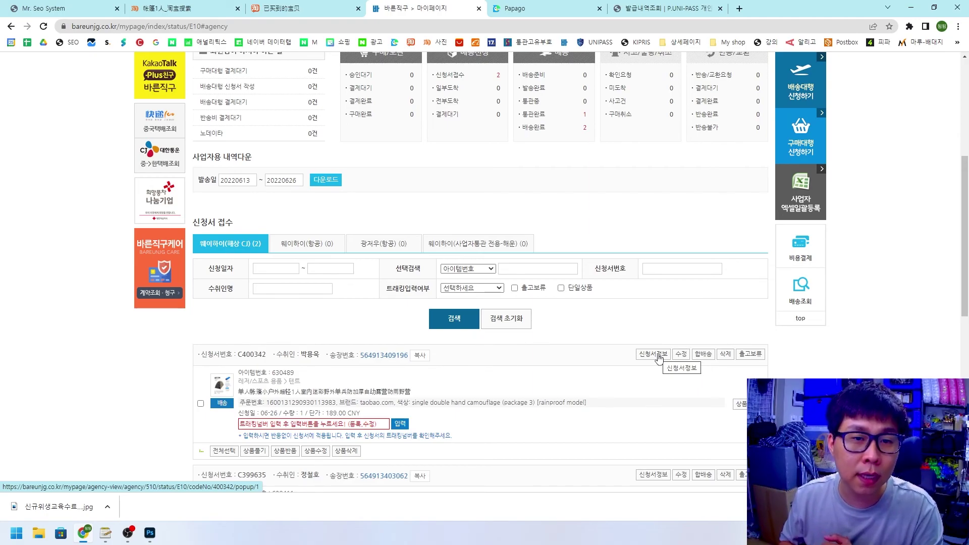
key("alt+Tab")
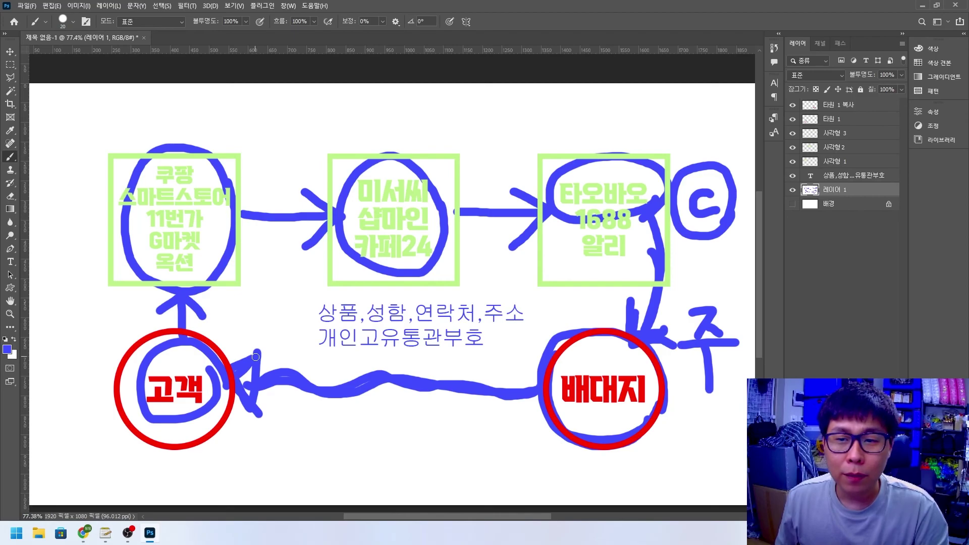